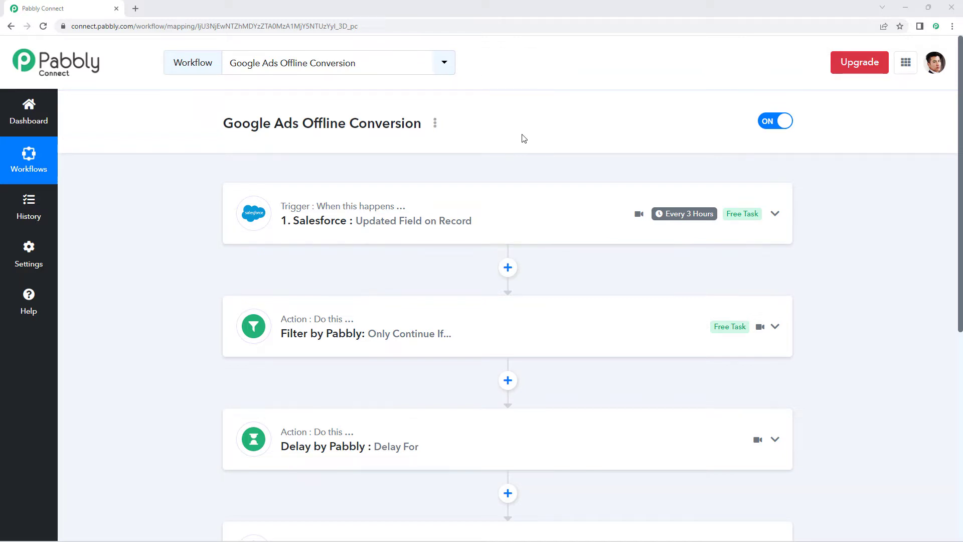
Expand the Salesforce 'Closed - Converted' Lead trigger and review its received response fields.
scroll(519, 136, down, 1)
scroll(361, 135, down, 1)
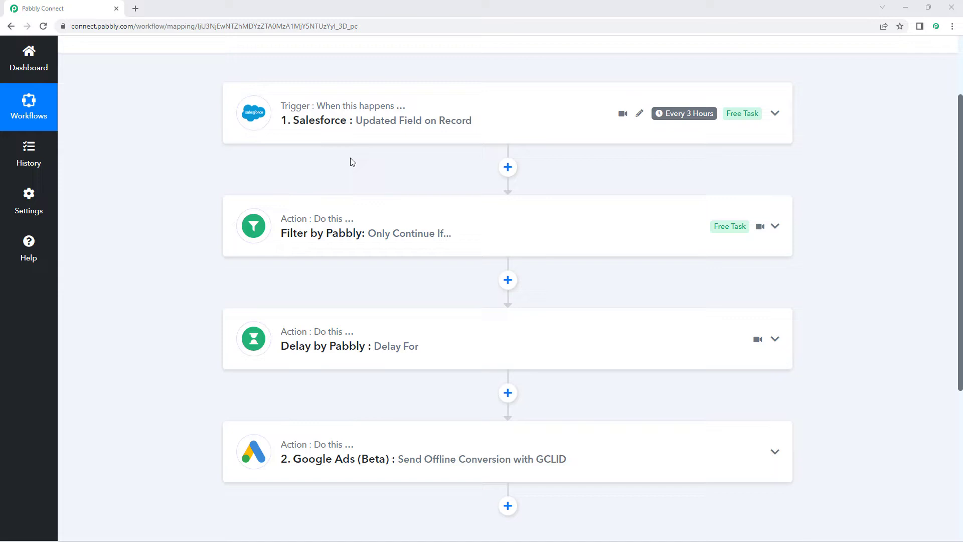
click(373, 125)
scroll(217, 146, down, 1)
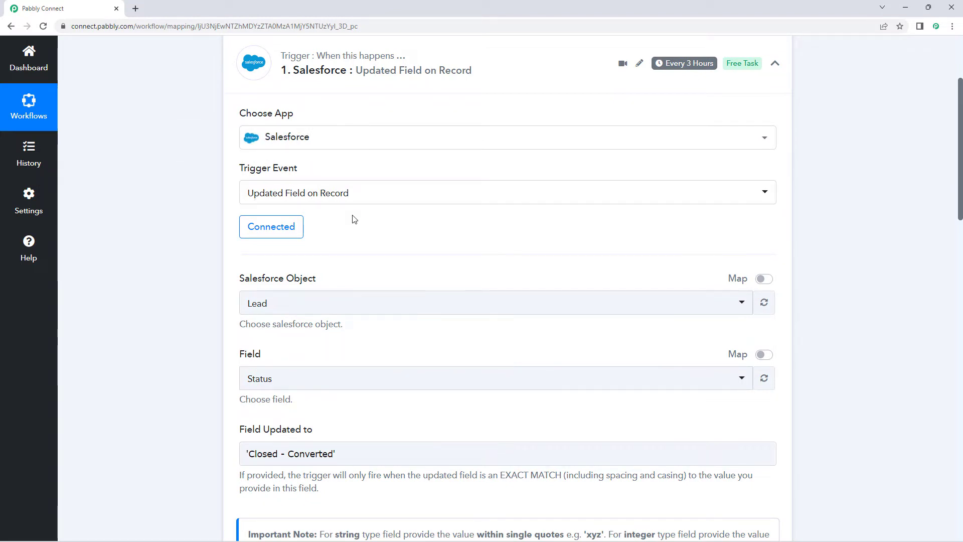
scroll(212, 196, down, 1)
scroll(191, 199, down, 1)
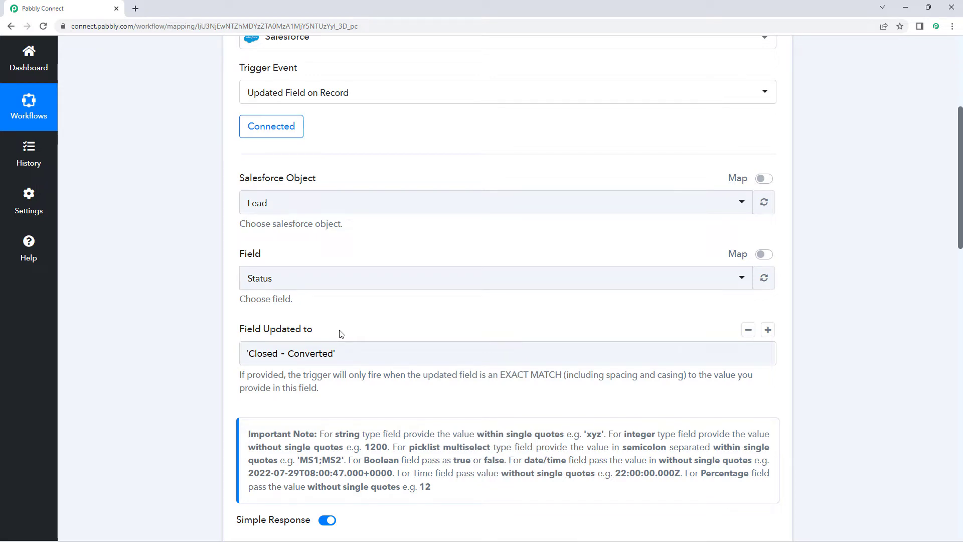
scroll(342, 309, down, 1)
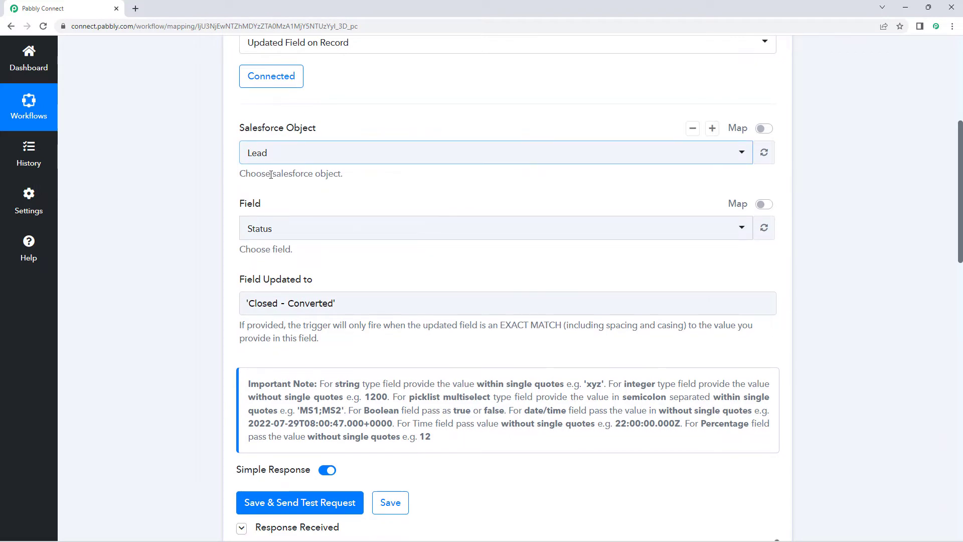
scroll(281, 176, down, 1)
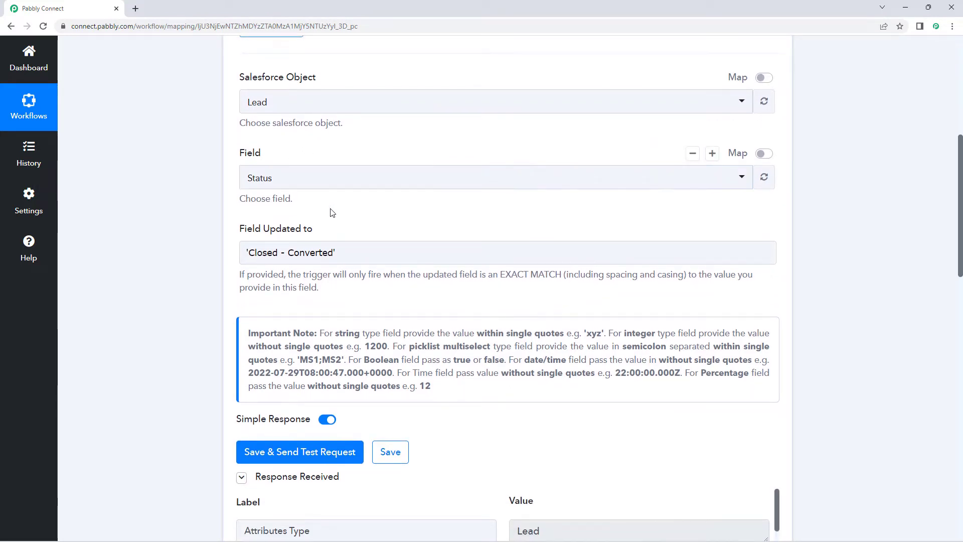
scroll(331, 213, down, 1)
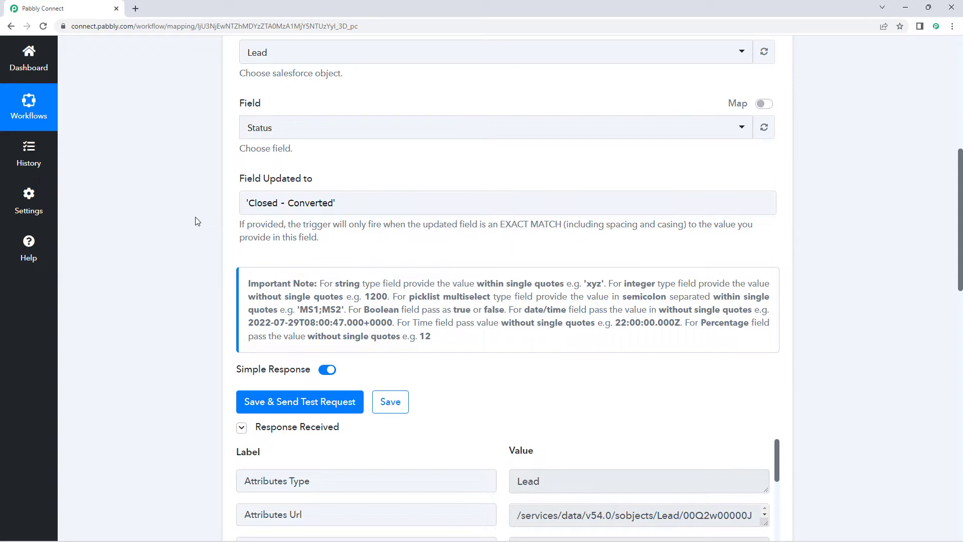
scroll(196, 221, down, 5)
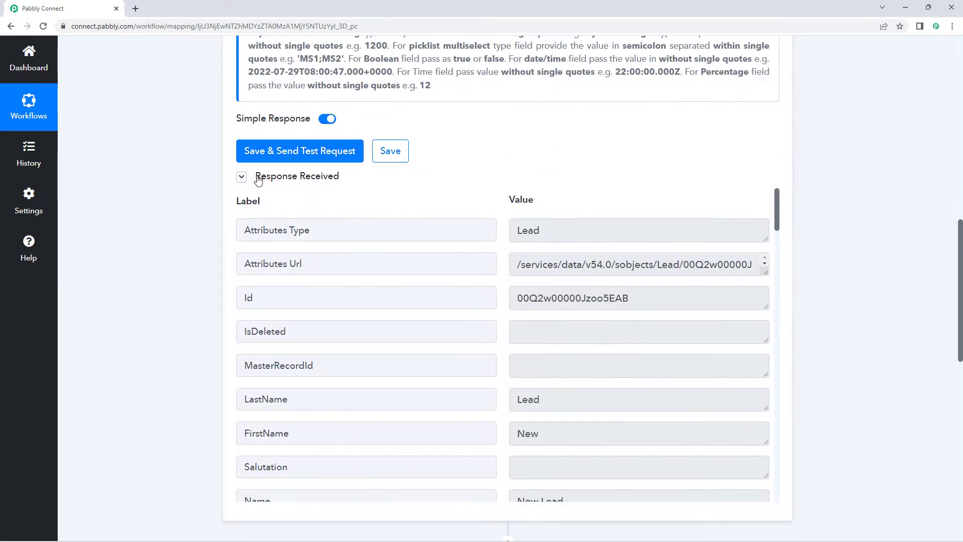
scroll(498, 236, down, 5)
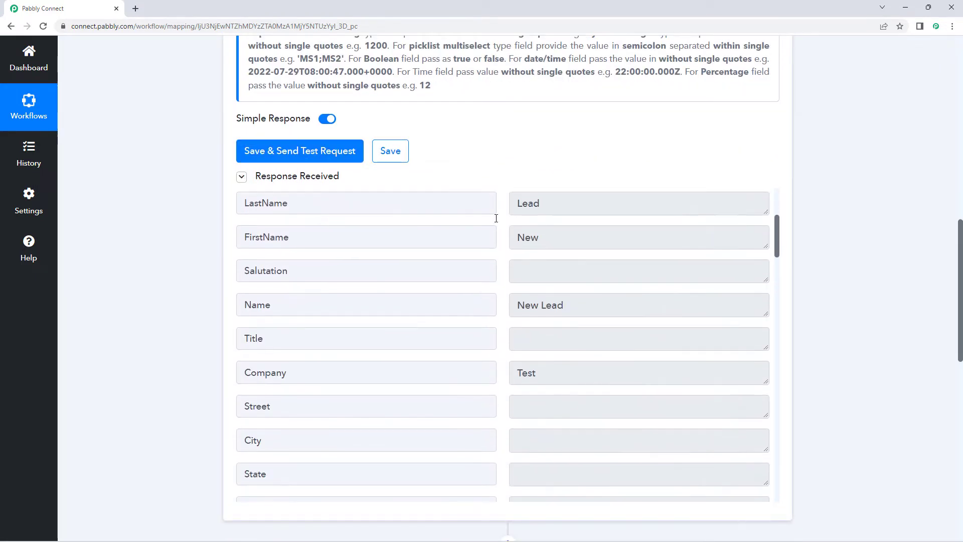
scroll(502, 161, down, 3)
drag(600, 96, 500, 108)
click(498, 114)
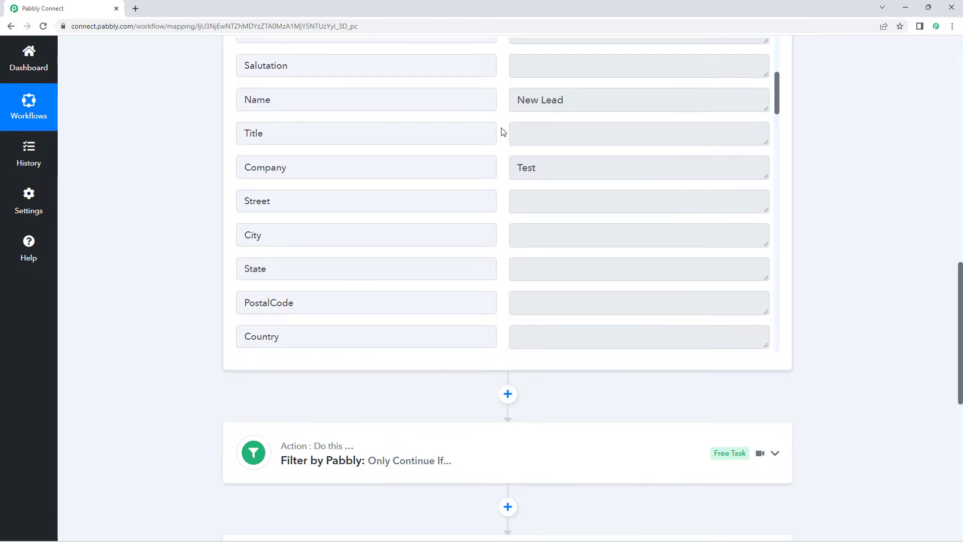
scroll(557, 128, down, 2)
scroll(560, 127, down, 11)
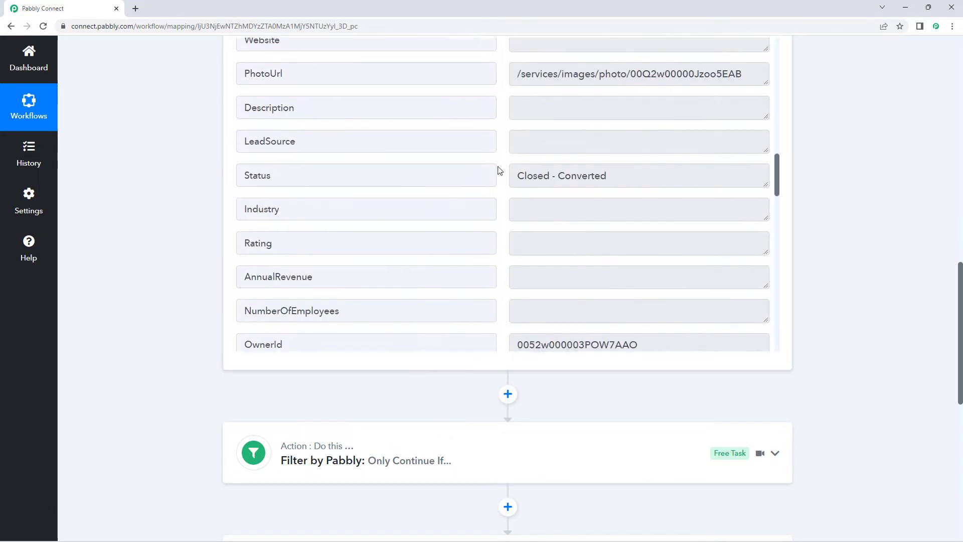
scroll(499, 176, down, 15)
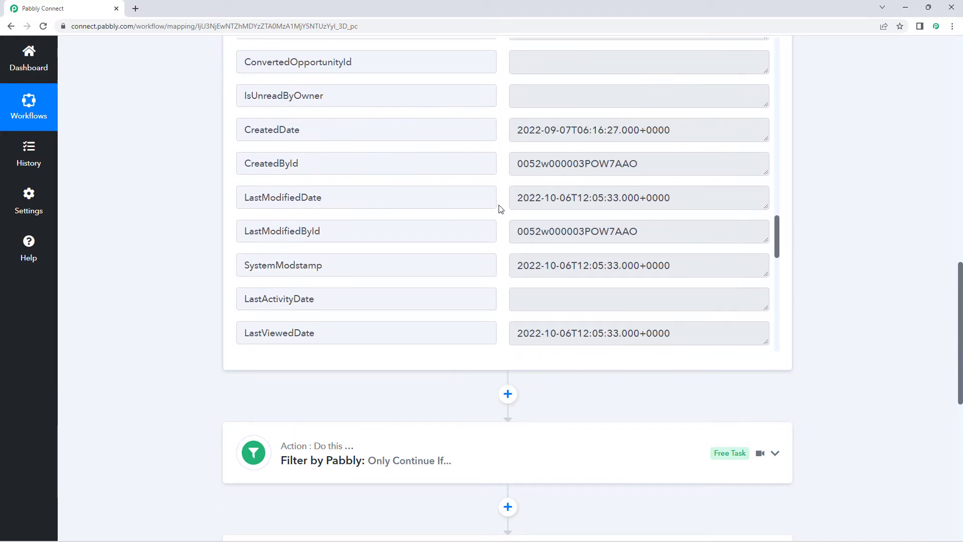
scroll(500, 219, down, 8)
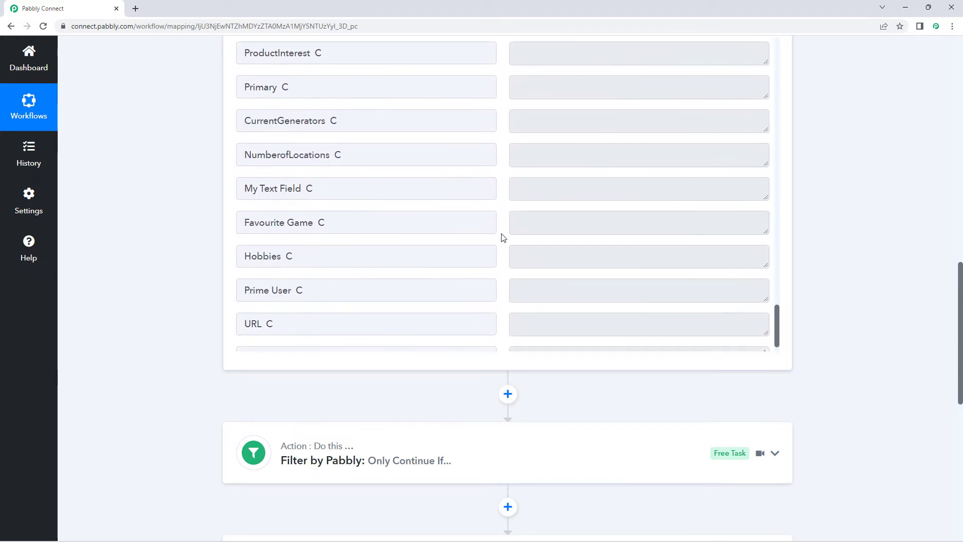
triple_click(459, 330)
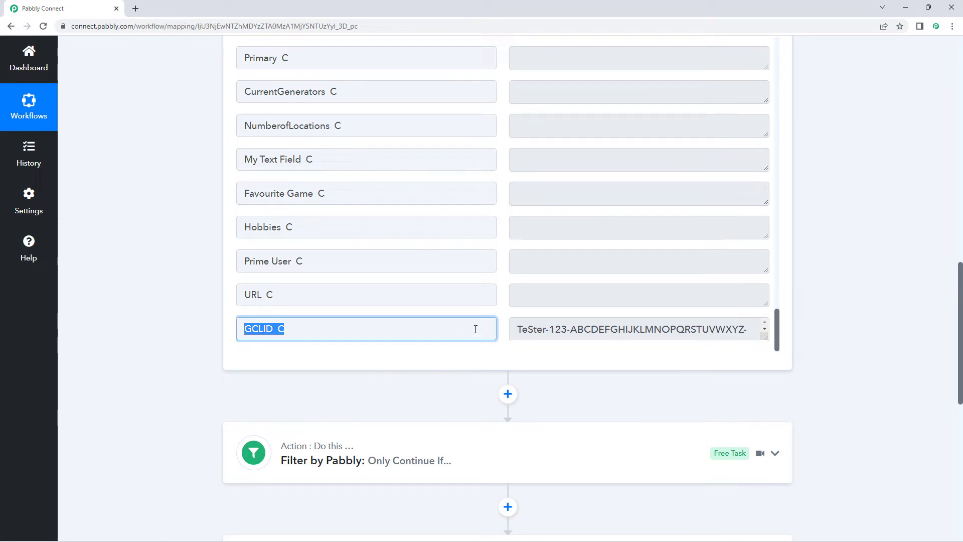
click(502, 281)
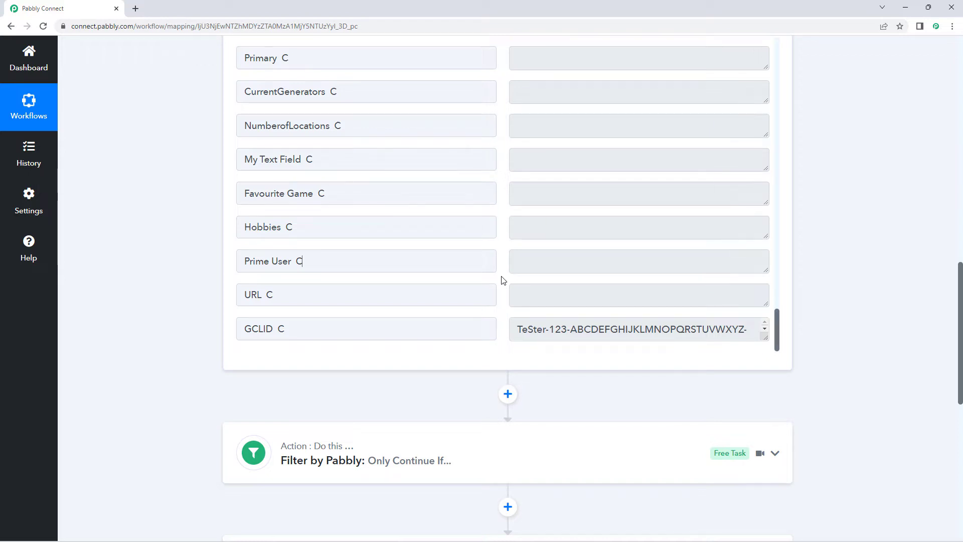
scroll(502, 278, down, 1)
drag(517, 280, 676, 278)
click(654, 279)
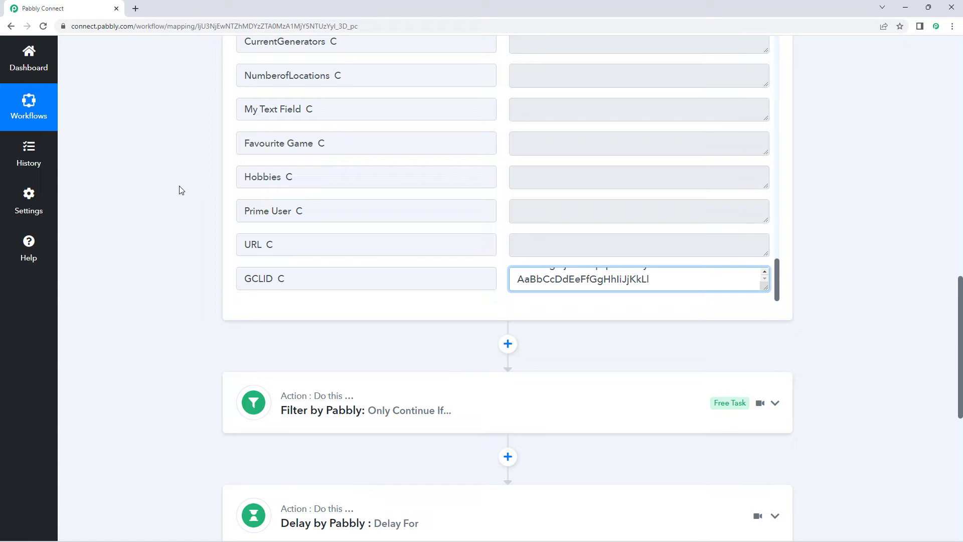
scroll(180, 189, down, 3)
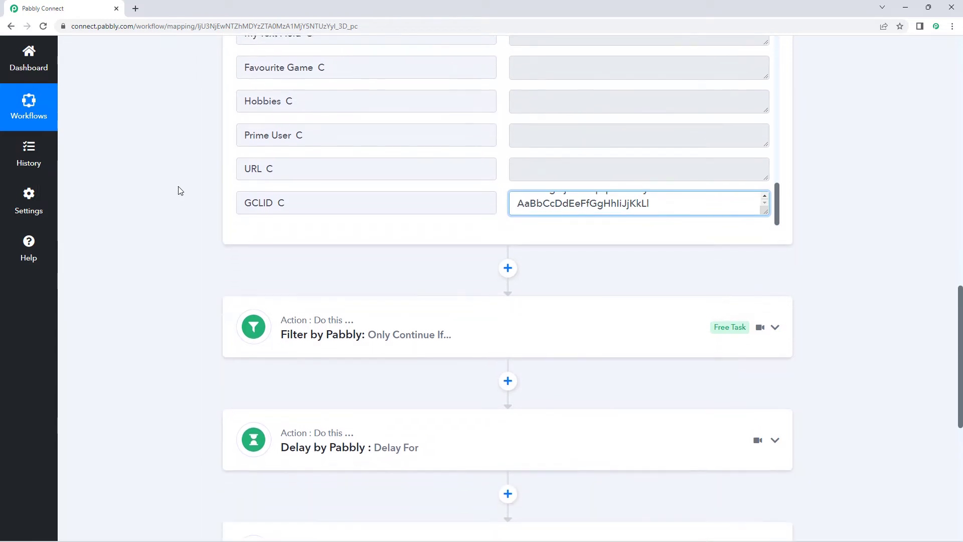
click(223, 201)
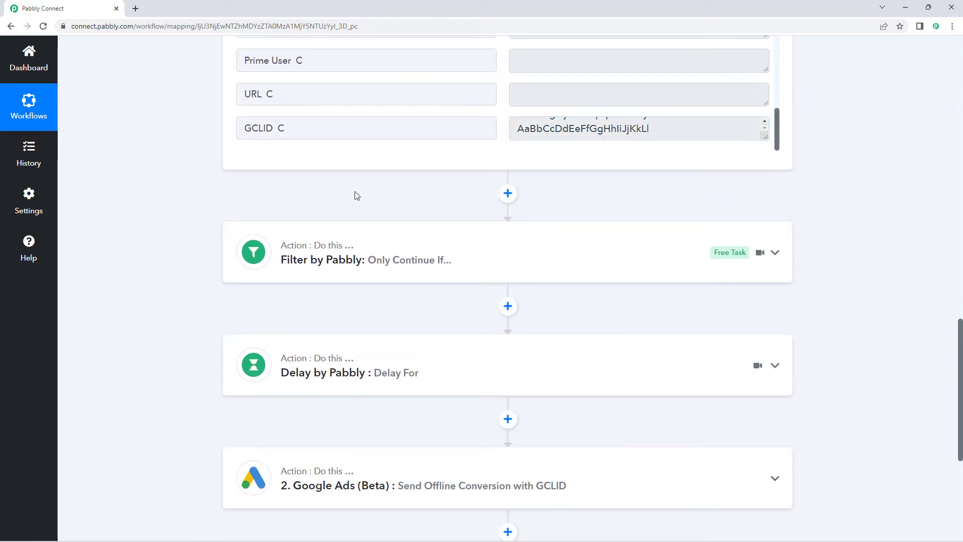
drag(324, 127, 219, 129)
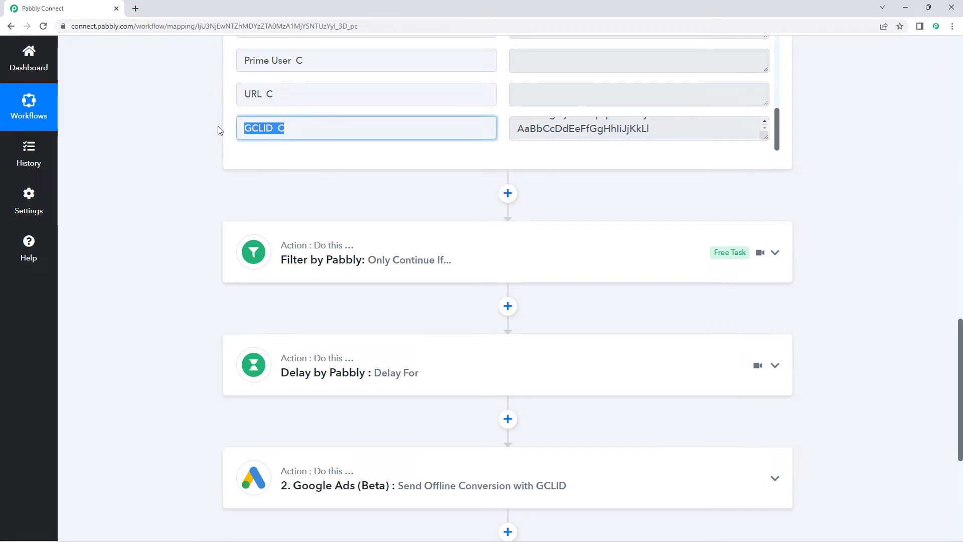
click(207, 142)
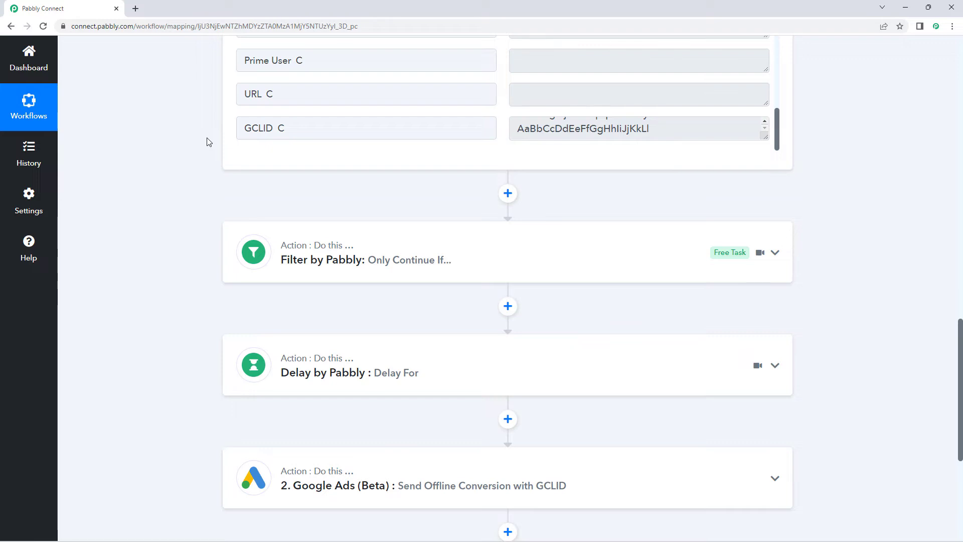
scroll(205, 142, down, 1)
click(368, 199)
scroll(395, 223, down, 2)
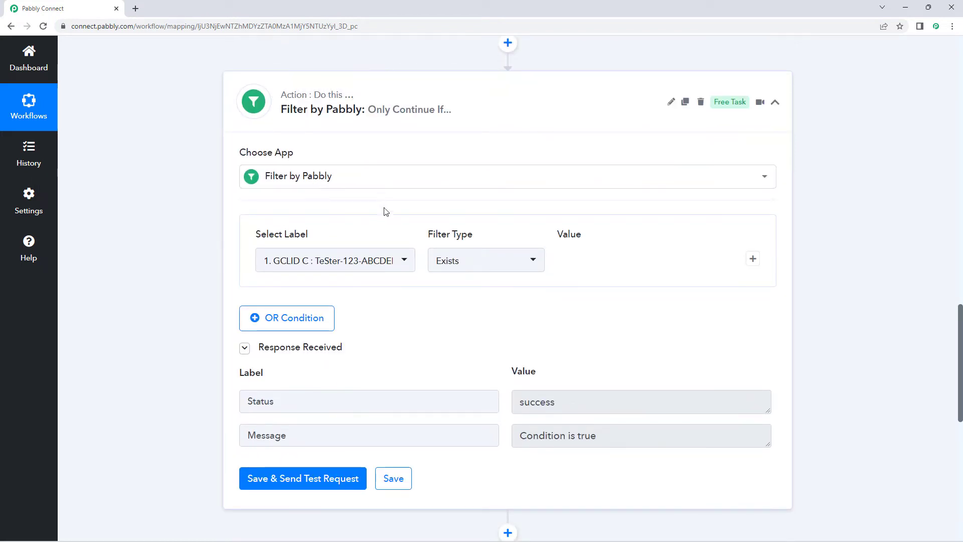
scroll(382, 109, up, 2)
drag(329, 77, 227, 83)
click(335, 78)
drag(335, 78, 221, 90)
click(205, 92)
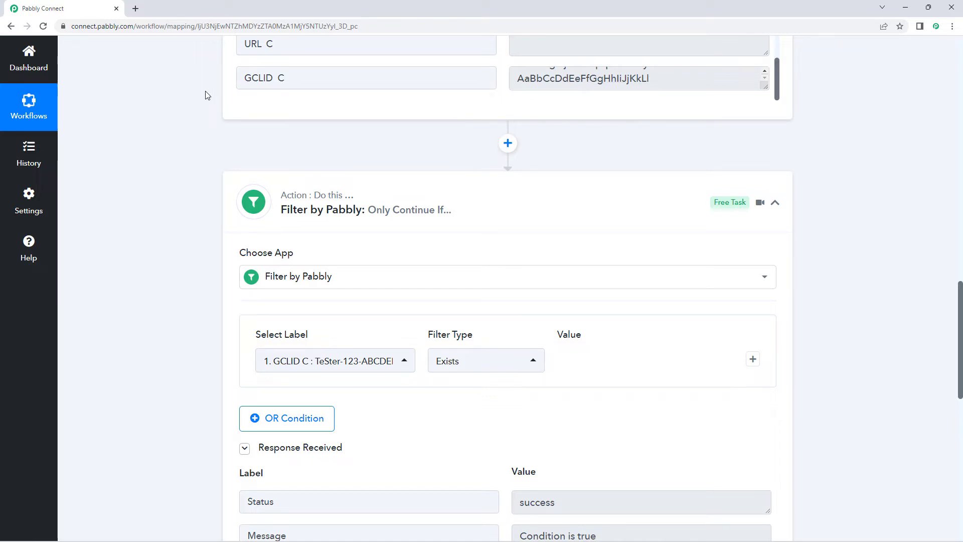
click(430, 197)
scroll(333, 151, down, 2)
scroll(393, 176, down, 2)
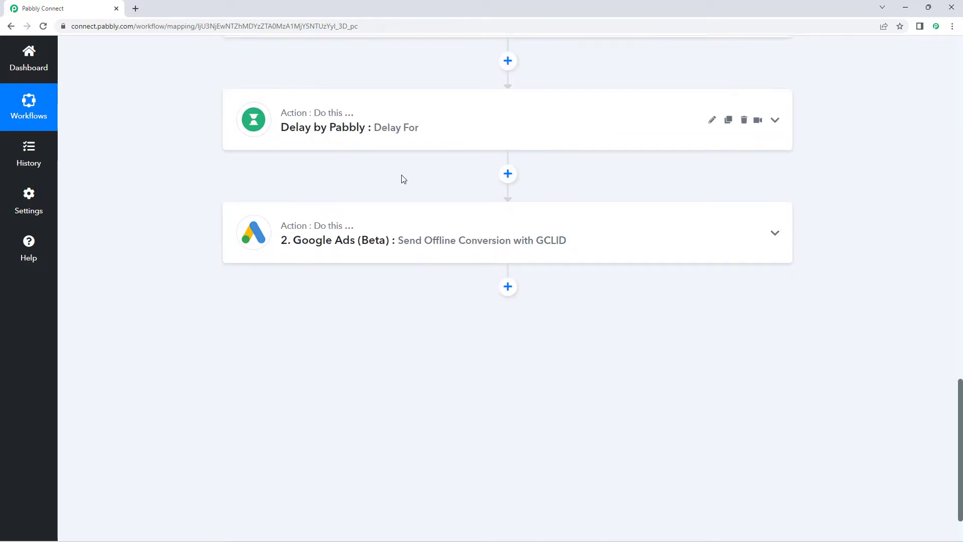
click(445, 122)
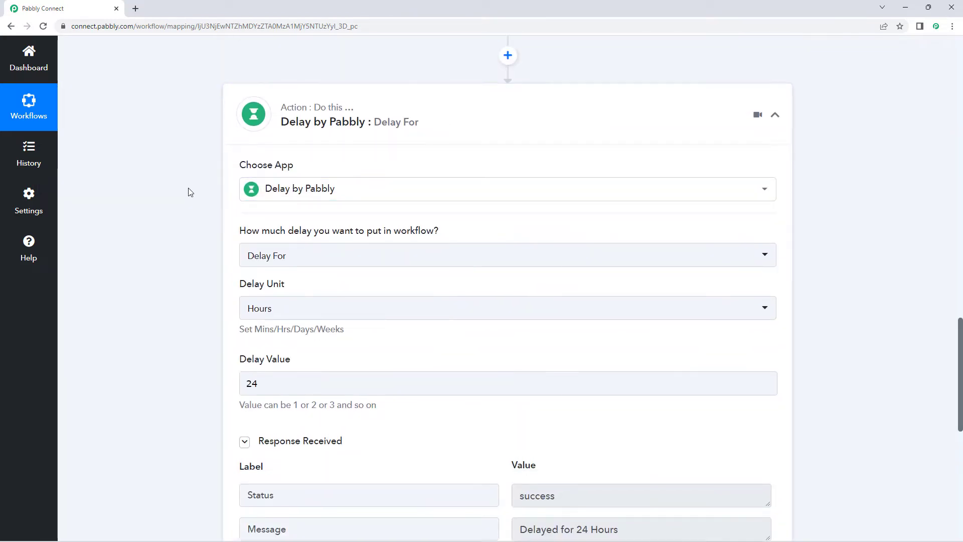
scroll(190, 191, down, 2)
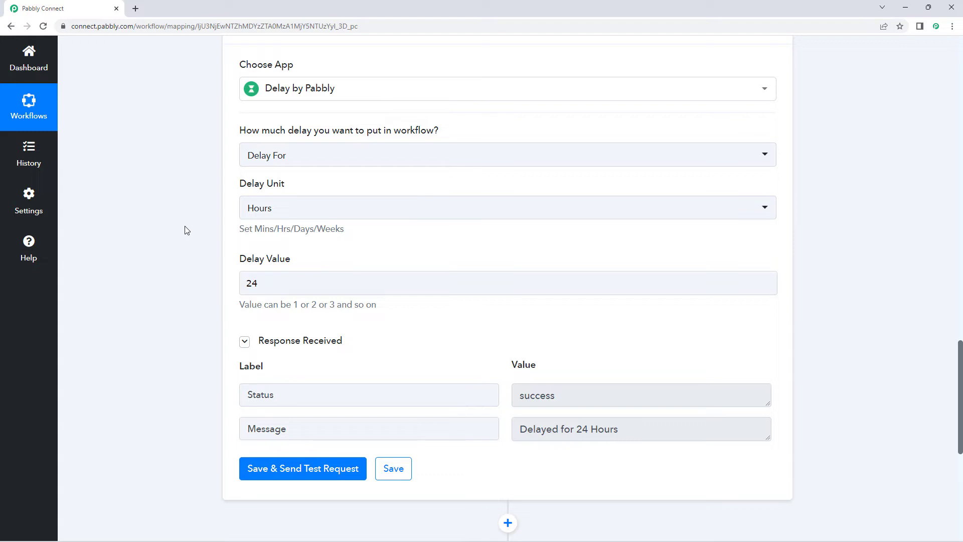
scroll(276, 140, up, 2)
click(357, 119)
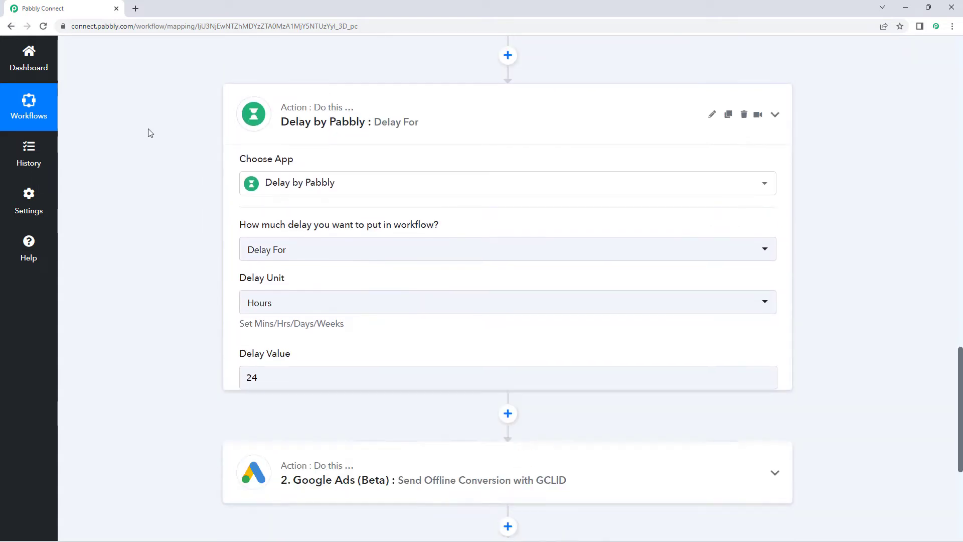
scroll(245, 208, down, 1)
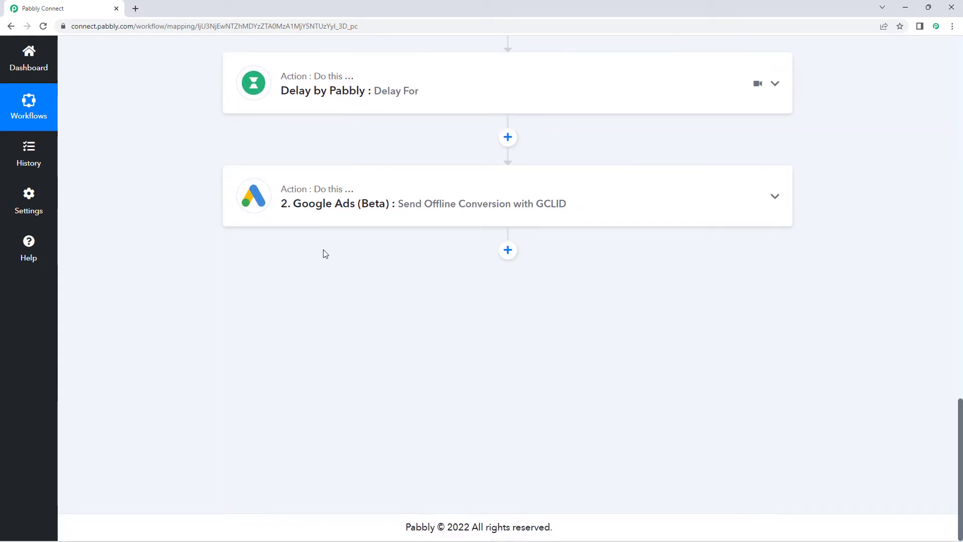
Expand the Google Ads (Beta) step and keep Send Offline Conversion with GCLID as action event.
click(359, 191)
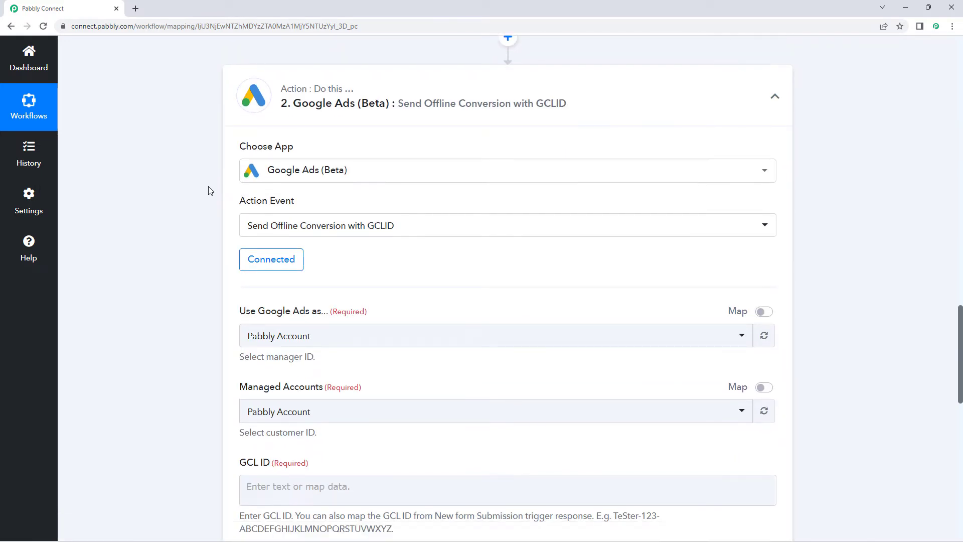
scroll(210, 190, down, 1)
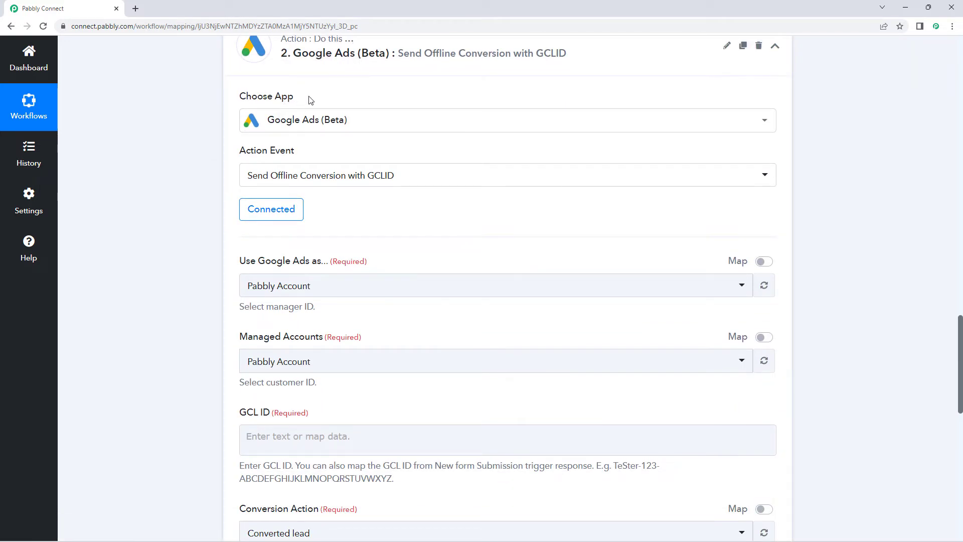
scroll(306, 100, down, 1)
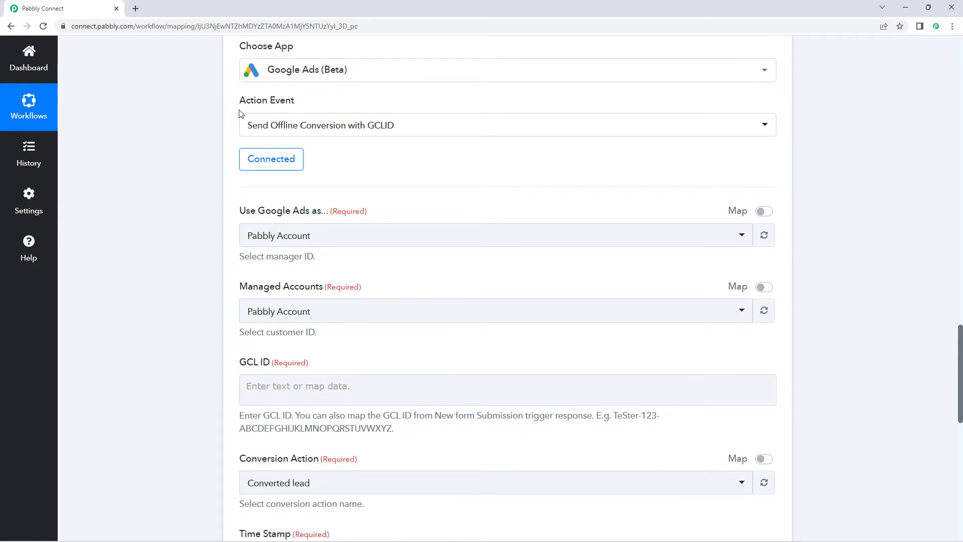
click(408, 132)
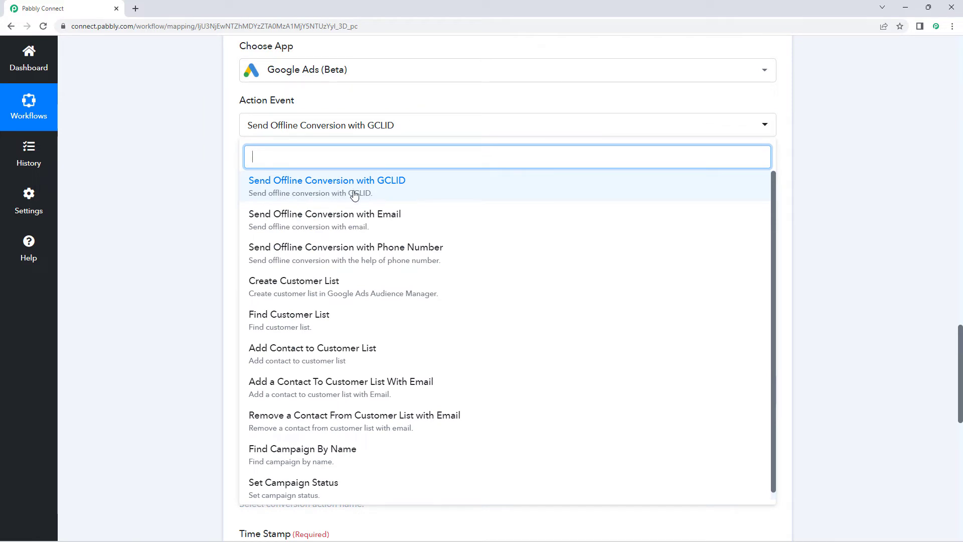
click(211, 177)
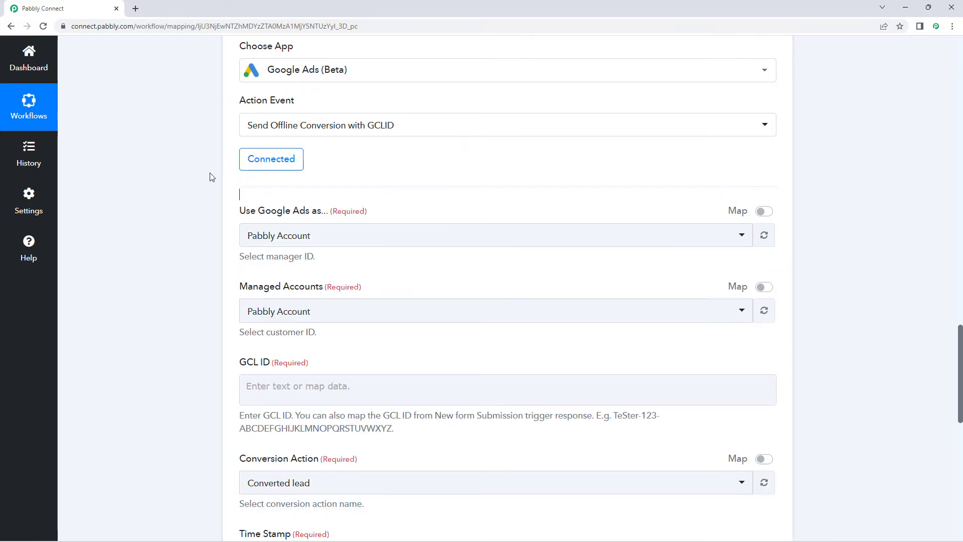
Choose Add New Connection for Google Ads and start Sign in with Google.
click(271, 159)
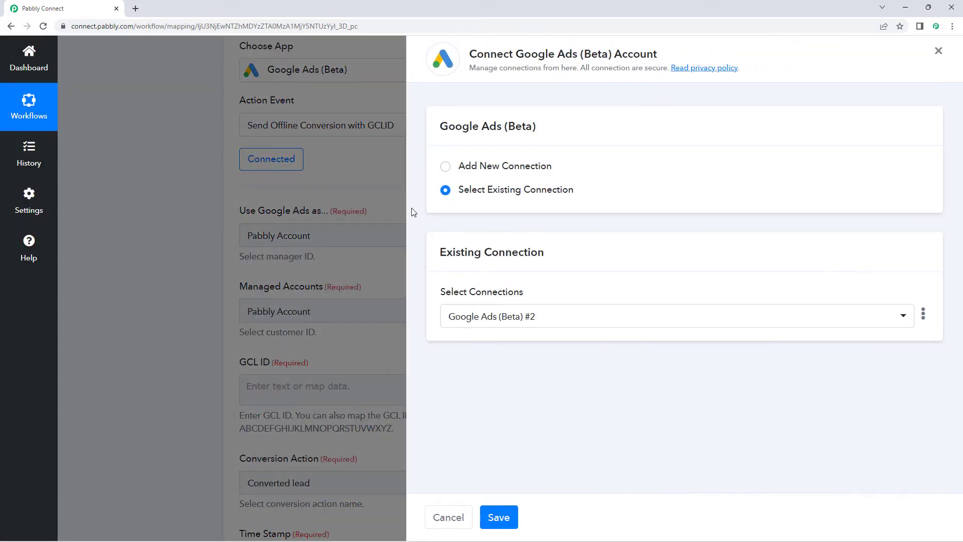
click(443, 167)
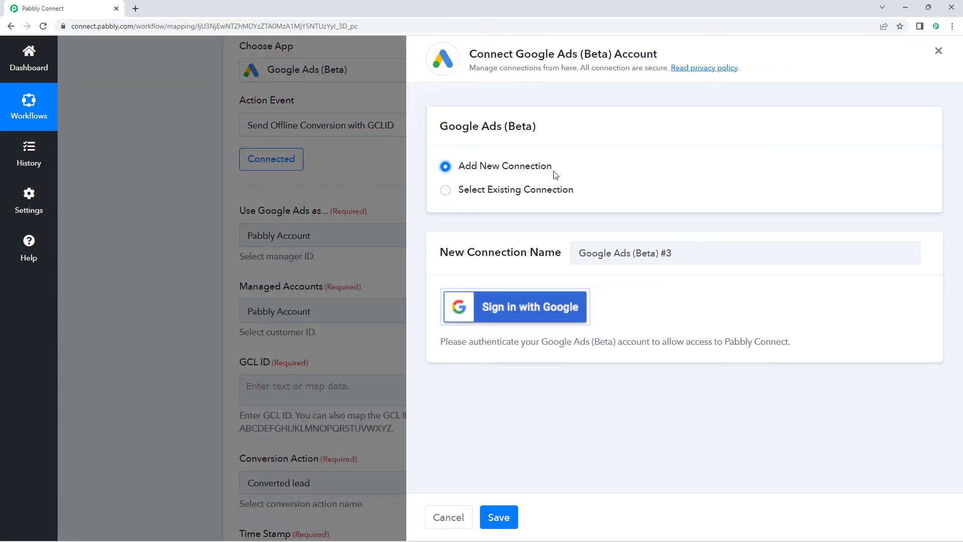
click(517, 314)
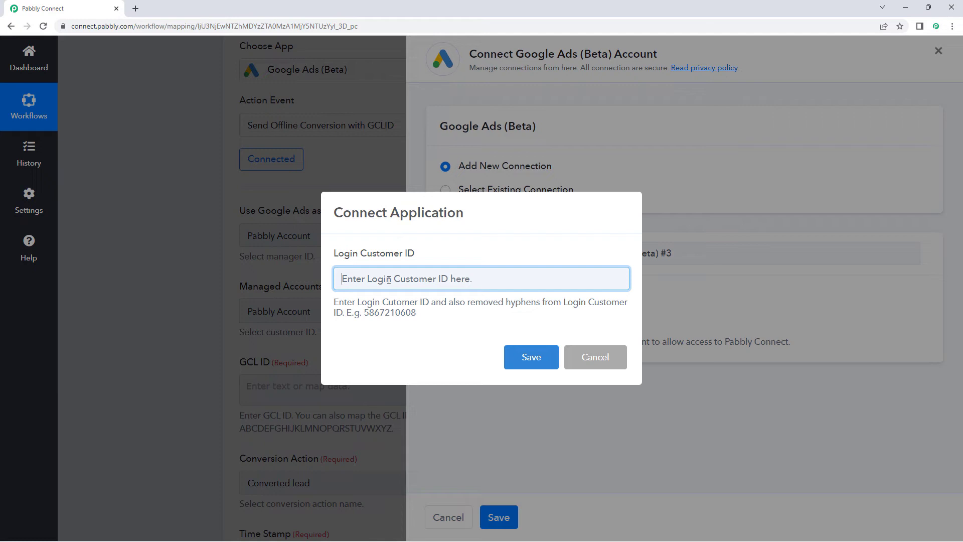
Paste the login customer ID, strip its hyphens, and save it.
key(ctrl+v)
key(Left)
key(Left)
key(Left)
key(Left)
key(BackSpace)
key(Left)
key(Left)
key(Left)
key(BackSpace)
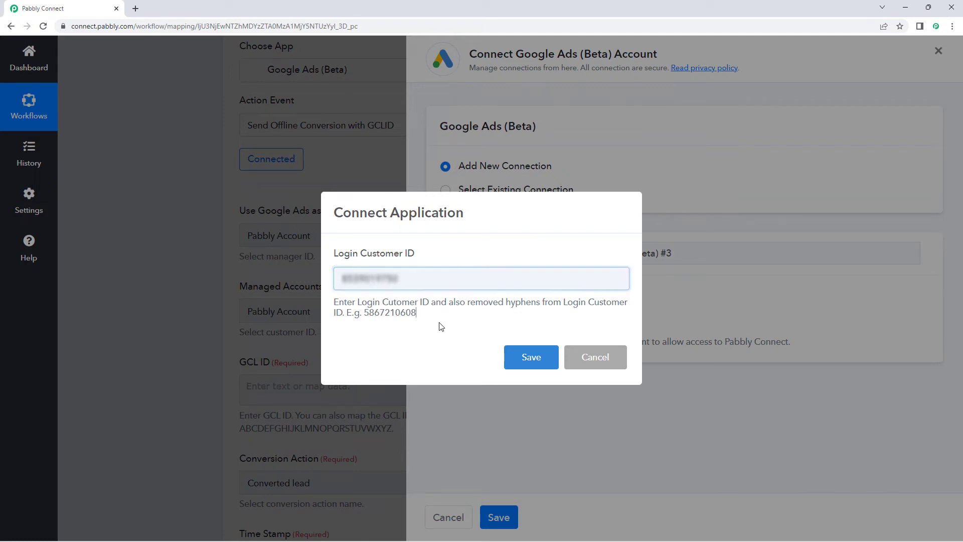
click(527, 357)
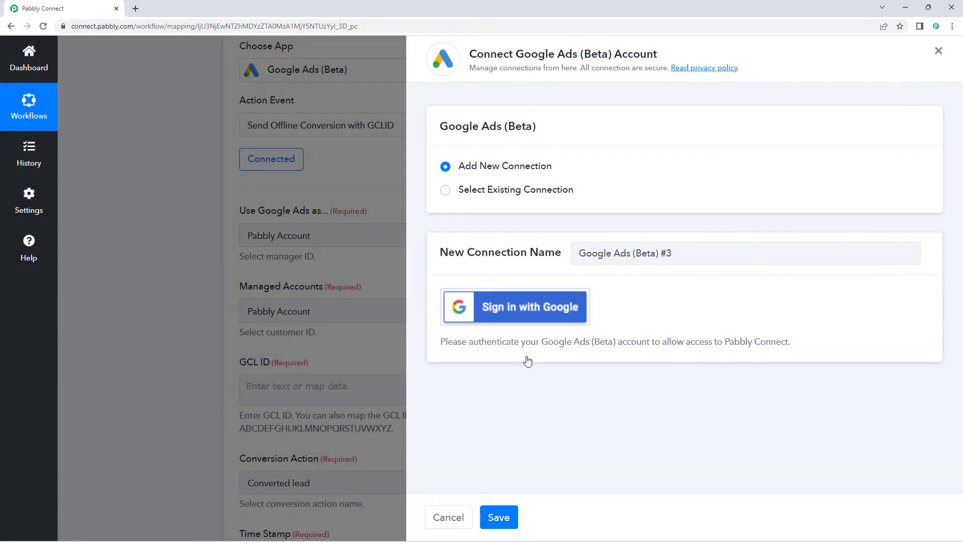
Pick the Google account and allow Pabbly Connect Ads access to Google Ads.
click(181, 240)
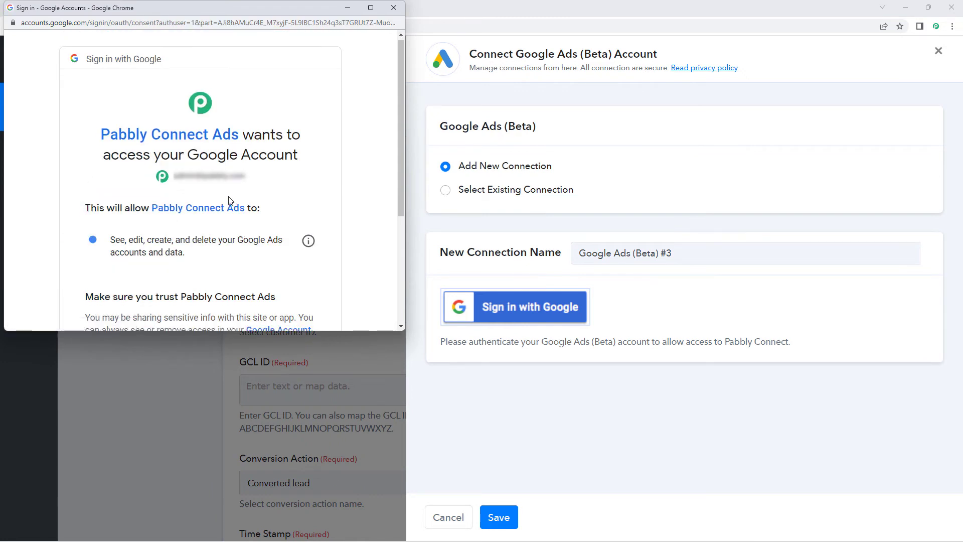
scroll(229, 200, down, 4)
click(280, 248)
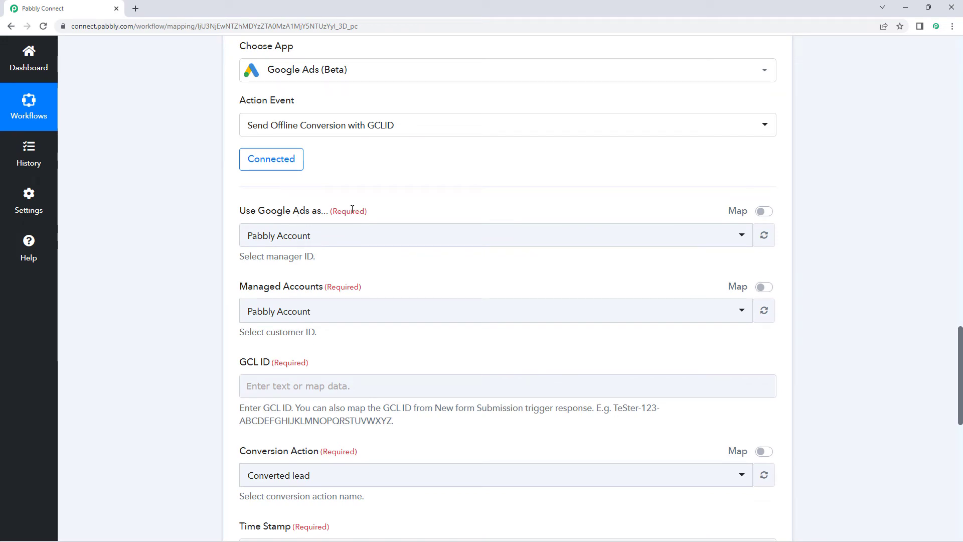
Select Pabbly Account as both manager and managed account, keeping Converted lead as conversion action.
click(349, 236)
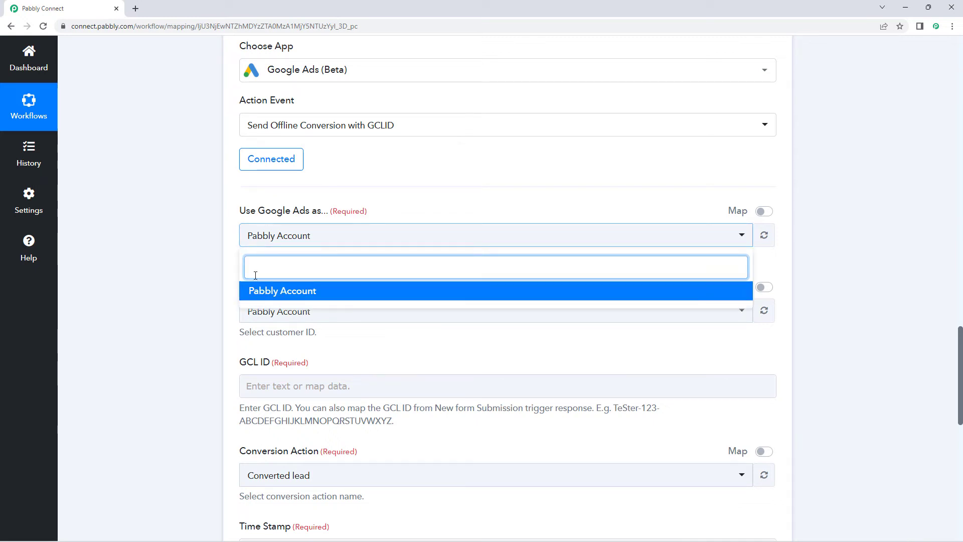
click(221, 241)
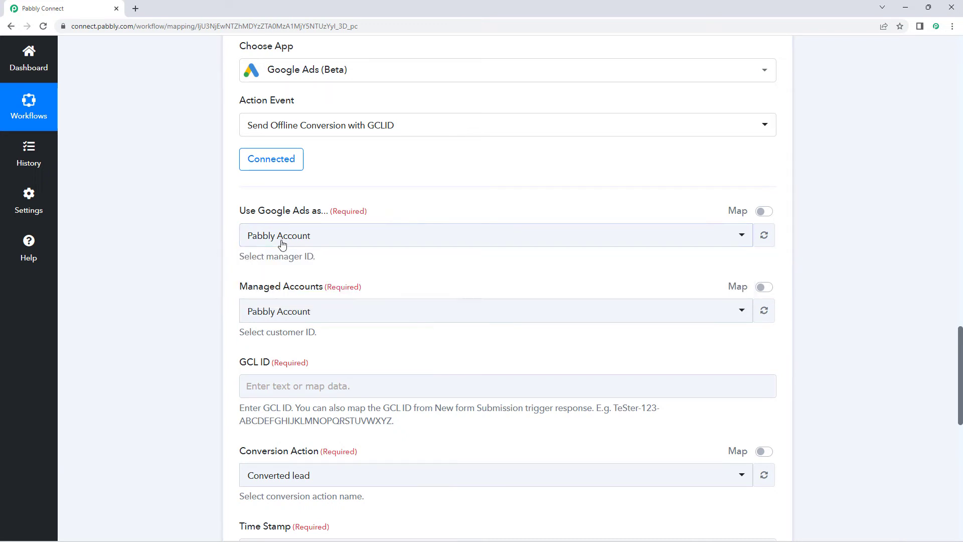
click(328, 245)
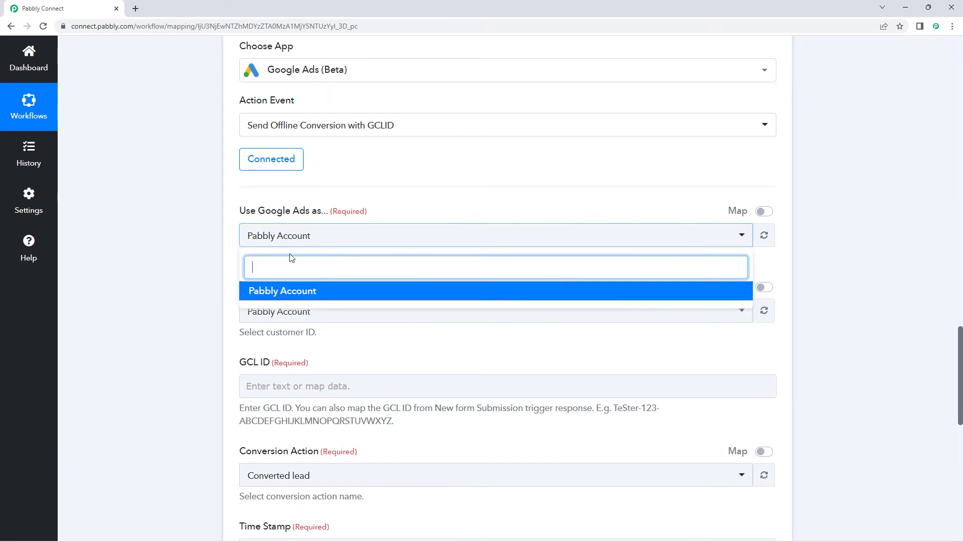
click(295, 298)
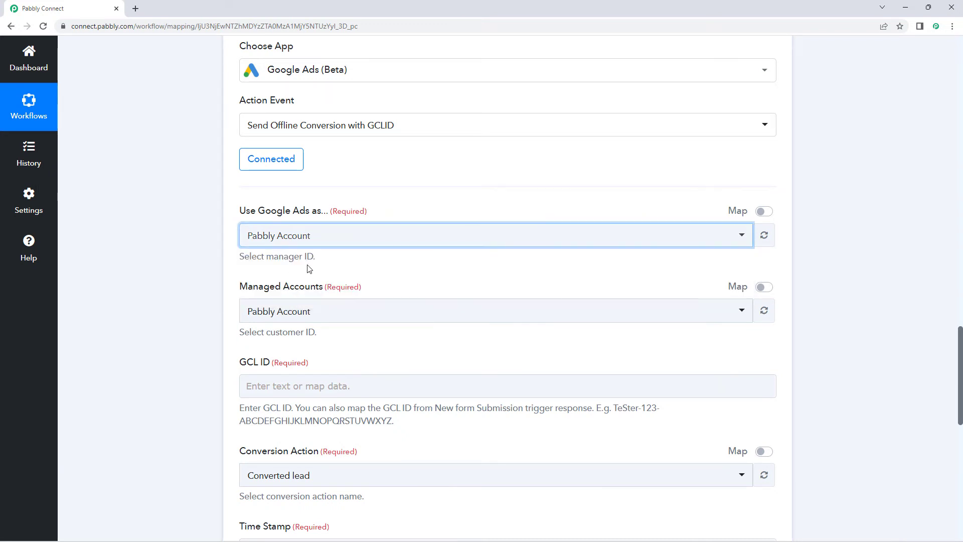
scroll(231, 266, down, 2)
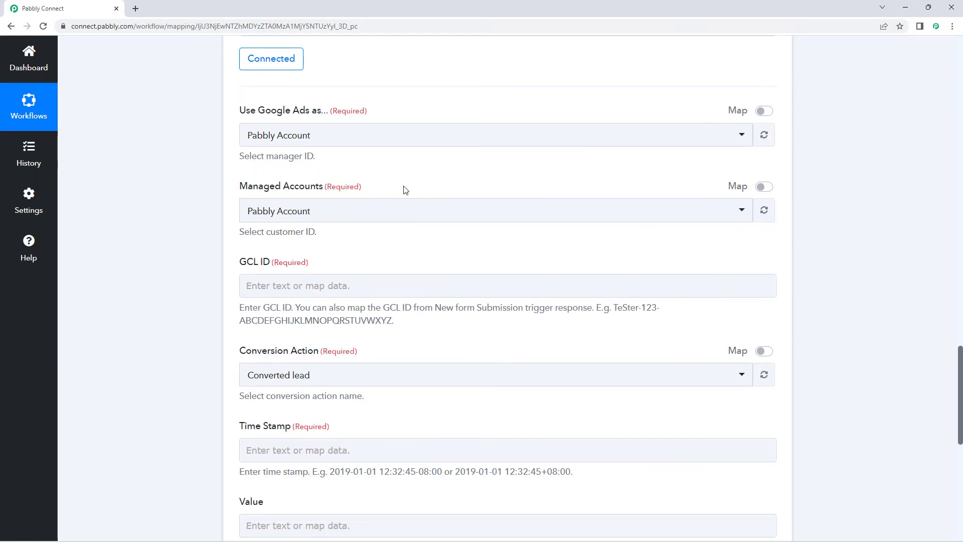
click(338, 213)
click(289, 272)
scroll(361, 236, down, 1)
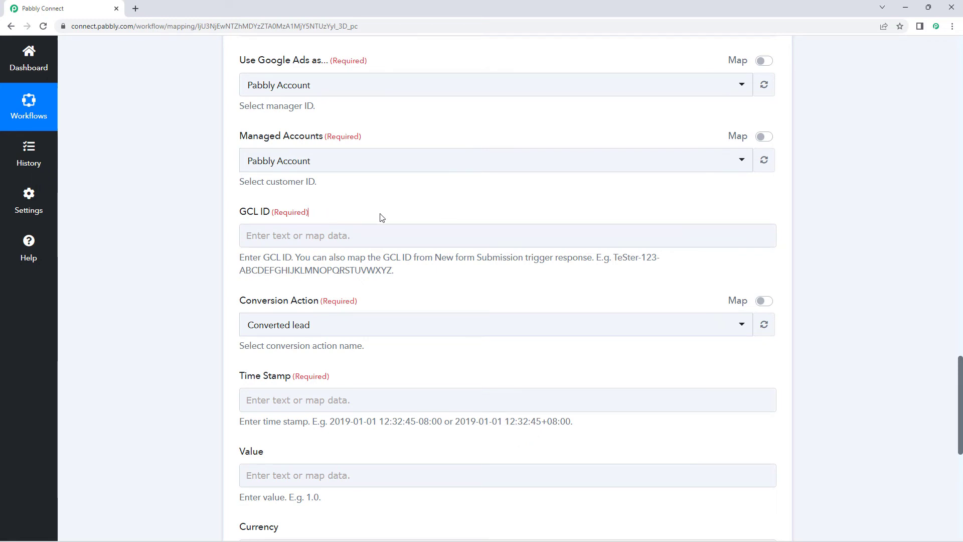
scroll(379, 217, up, 20)
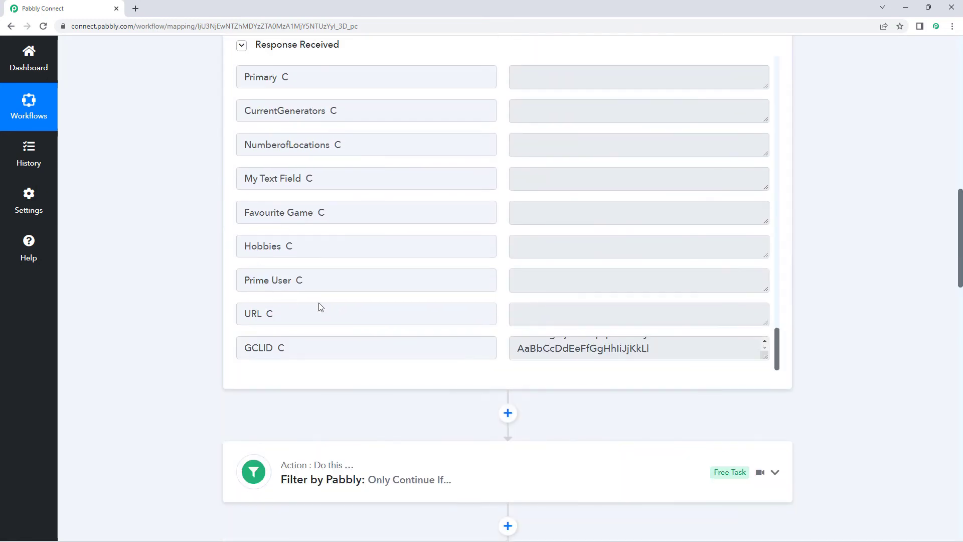
click(320, 345)
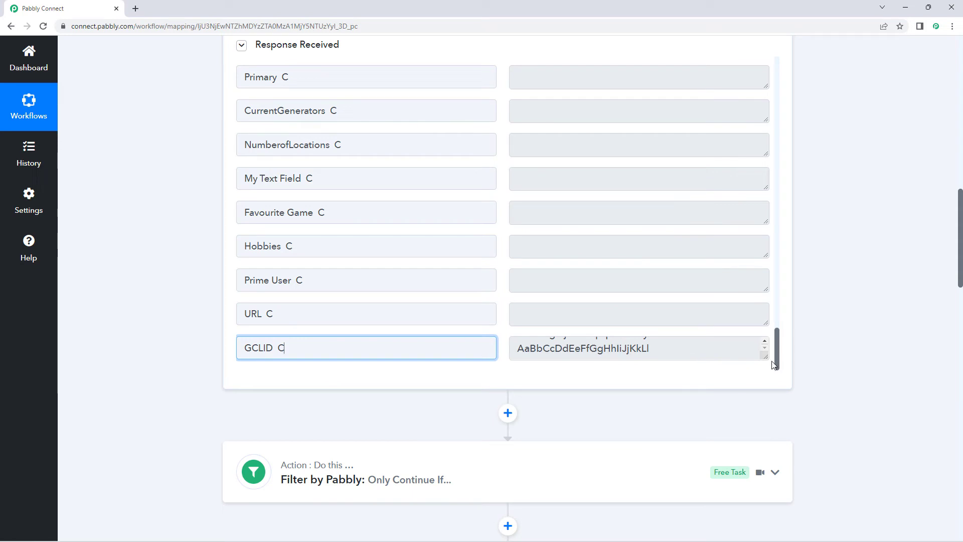
drag(767, 355, 767, 411)
scroll(724, 352, down, 1)
drag(687, 339, 666, 333)
click(496, 291)
click(667, 333)
click(507, 329)
scroll(172, 303, down, 12)
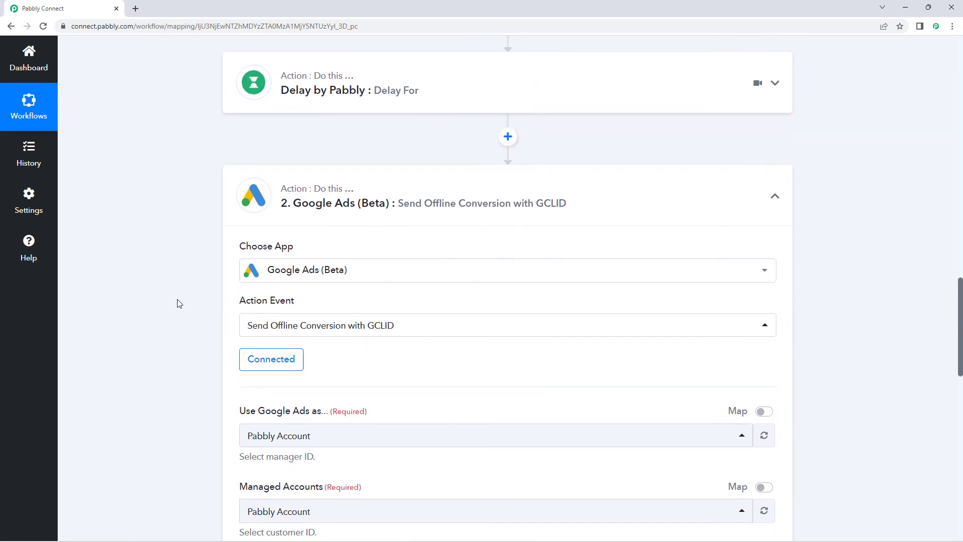
scroll(239, 291, down, 3)
Map the 1. Salesforce step's GCLID C field into the Google Ads GCL ID.
click(243, 238)
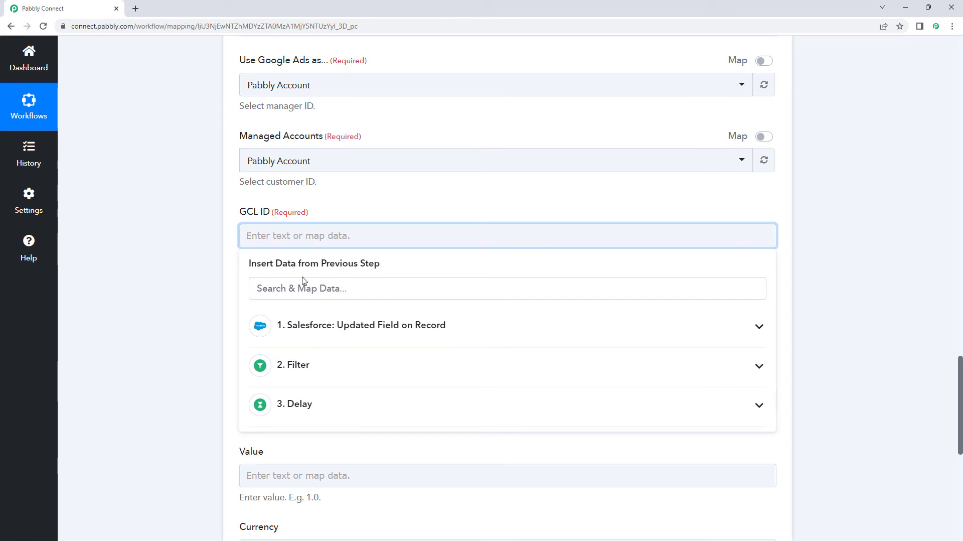
click(307, 331)
scroll(328, 380, down, 3)
scroll(327, 380, down, 15)
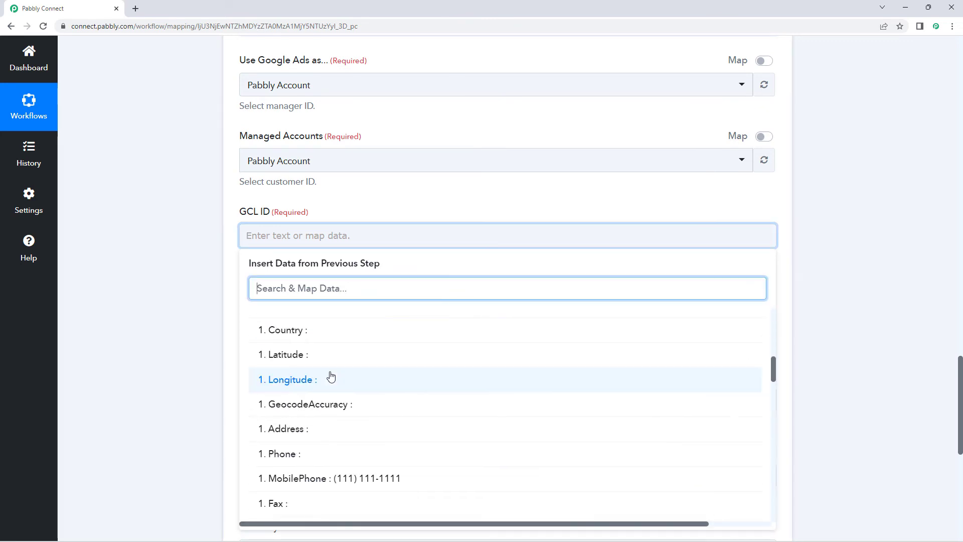
scroll(337, 370, down, 15)
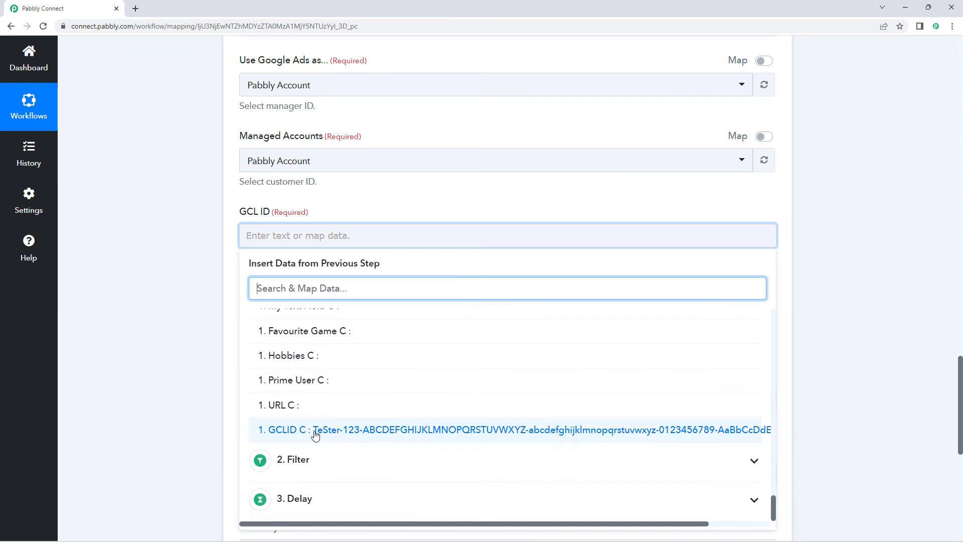
click(318, 431)
click(199, 262)
scroll(210, 221, down, 2)
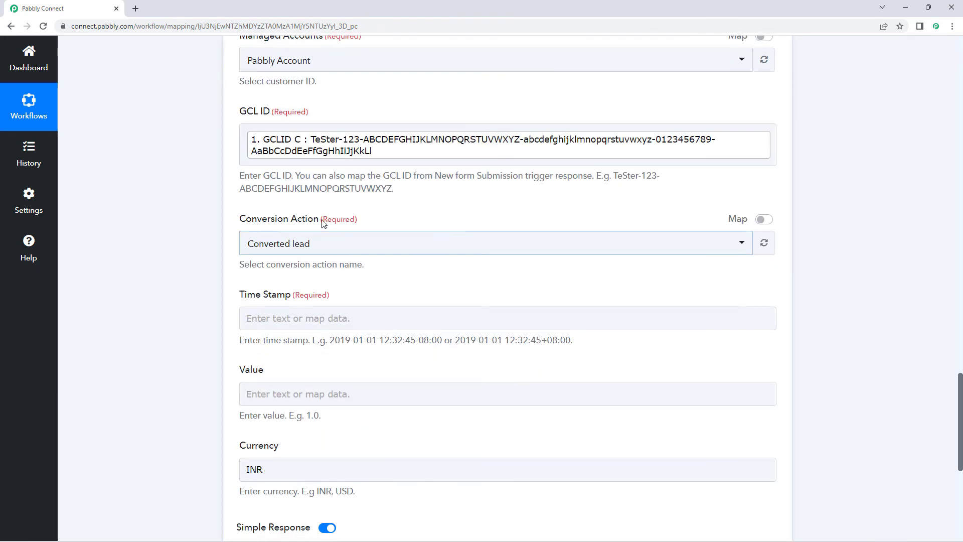
click(376, 247)
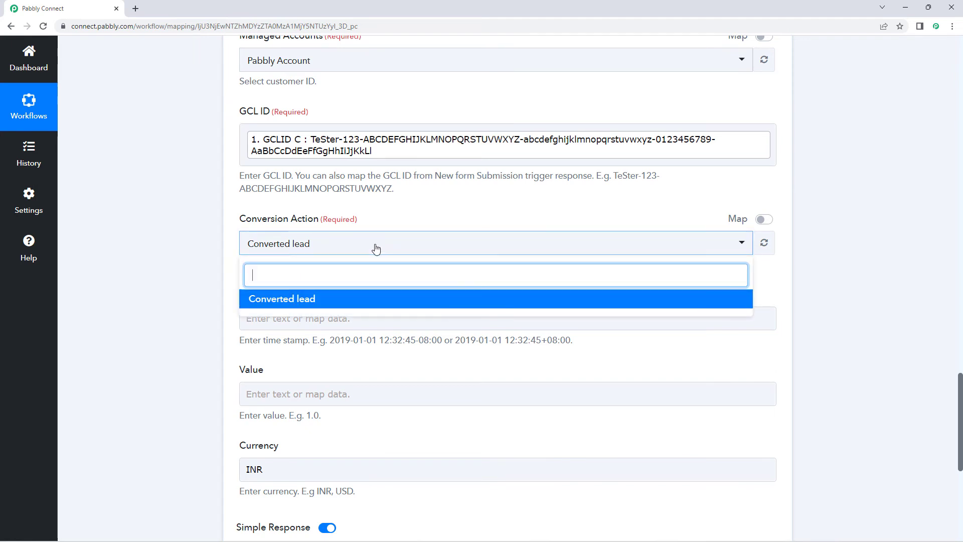
click(191, 244)
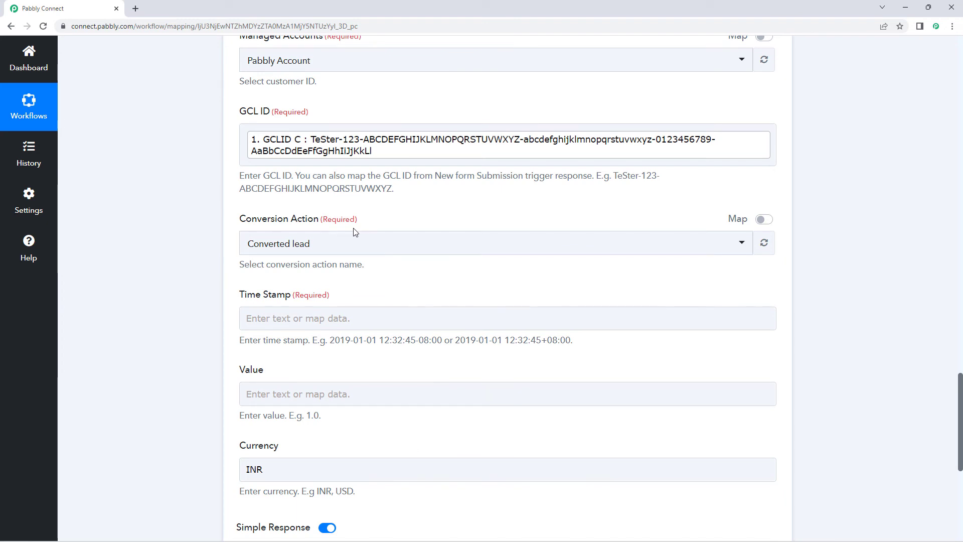
scroll(353, 234, down, 1)
scroll(398, 202, down, 1)
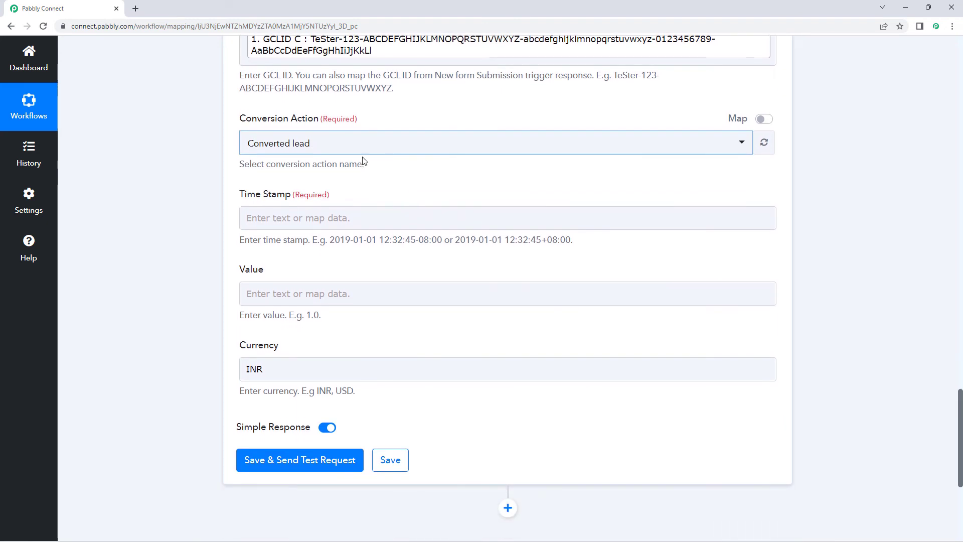
Map the Salesforce trigger's LastModifiedDate field into the Google Ads Time Stamp.
click(309, 217)
scroll(361, 209, down, 2)
click(361, 207)
scroll(398, 284, down, 12)
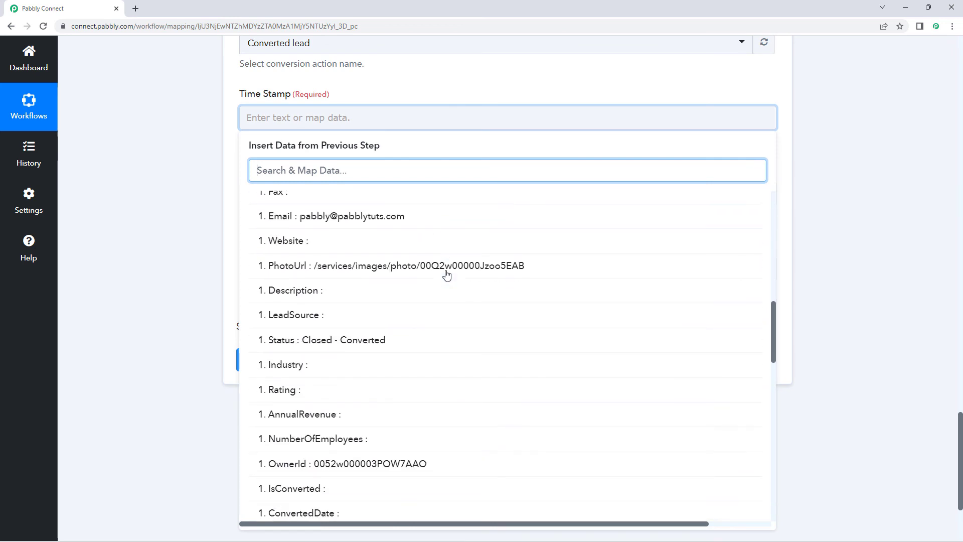
scroll(446, 274, down, 5)
scroll(446, 275, down, 4)
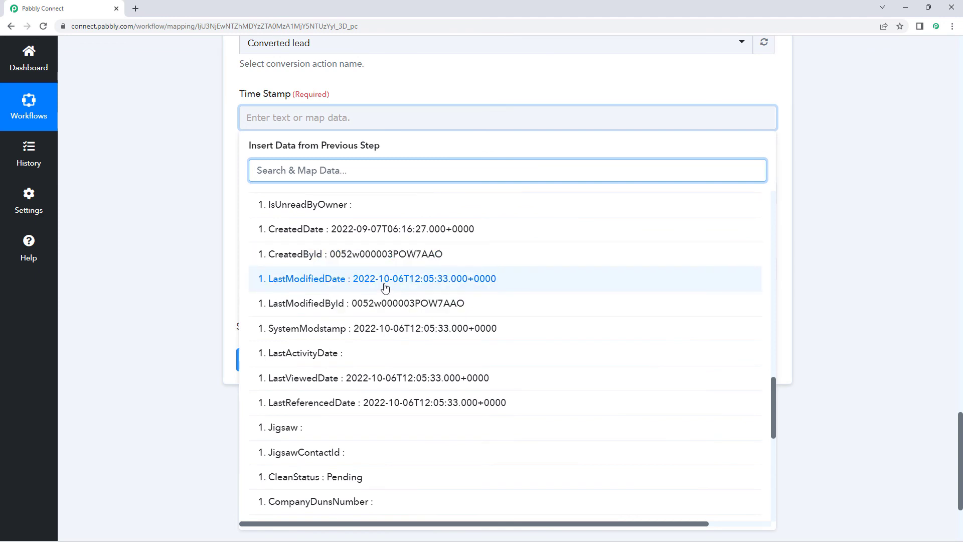
click(353, 282)
click(198, 168)
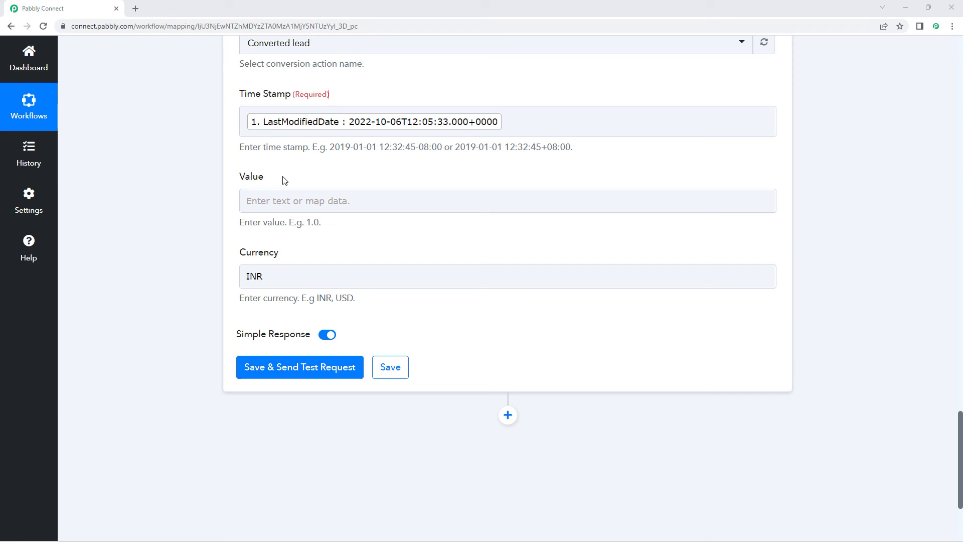
Enter 1.0 in the conversion Value field, leaving Currency as INR.
click(269, 193)
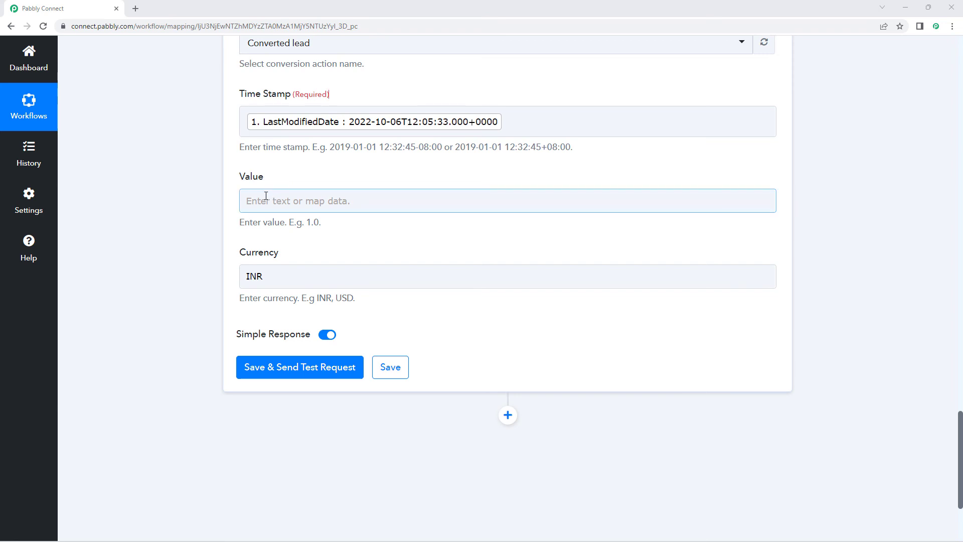
click(266, 195)
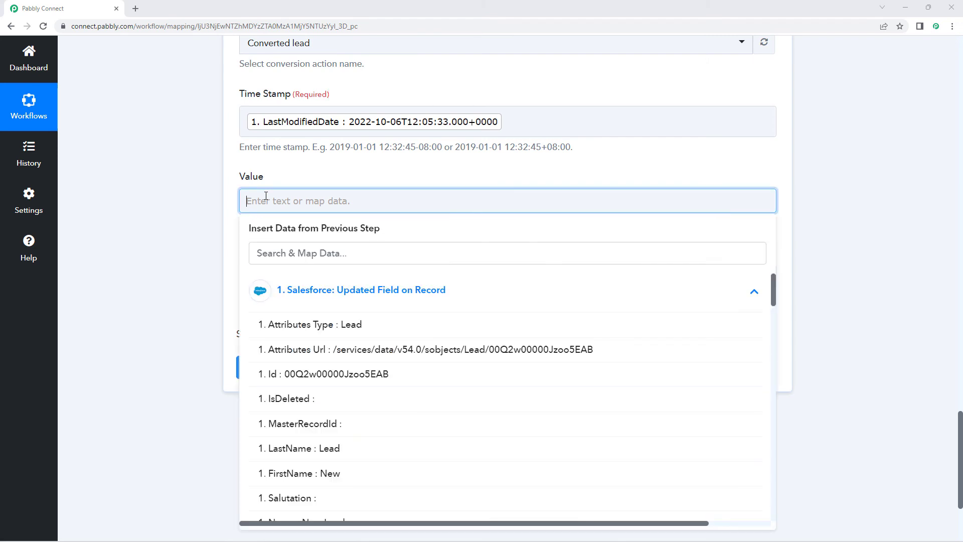
text(1.)
click(284, 183)
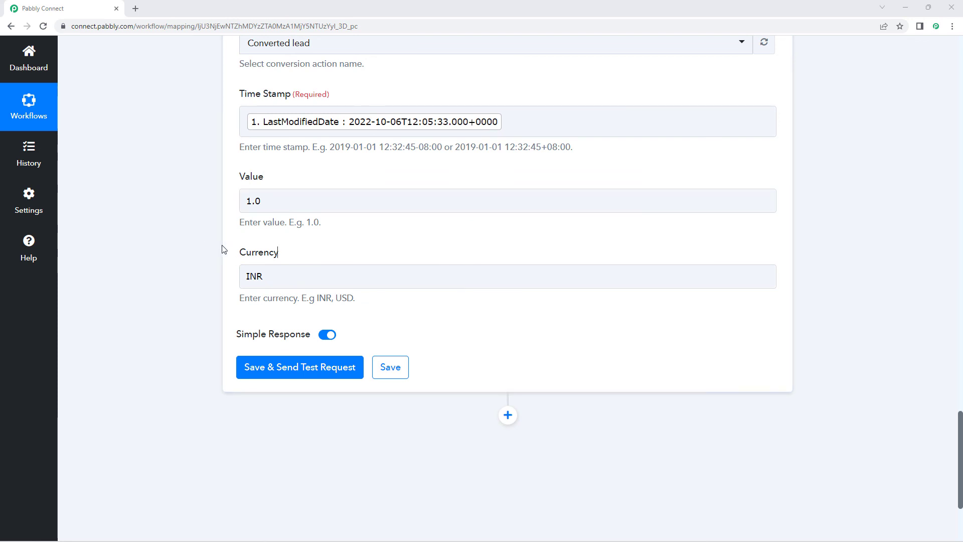
click(313, 254)
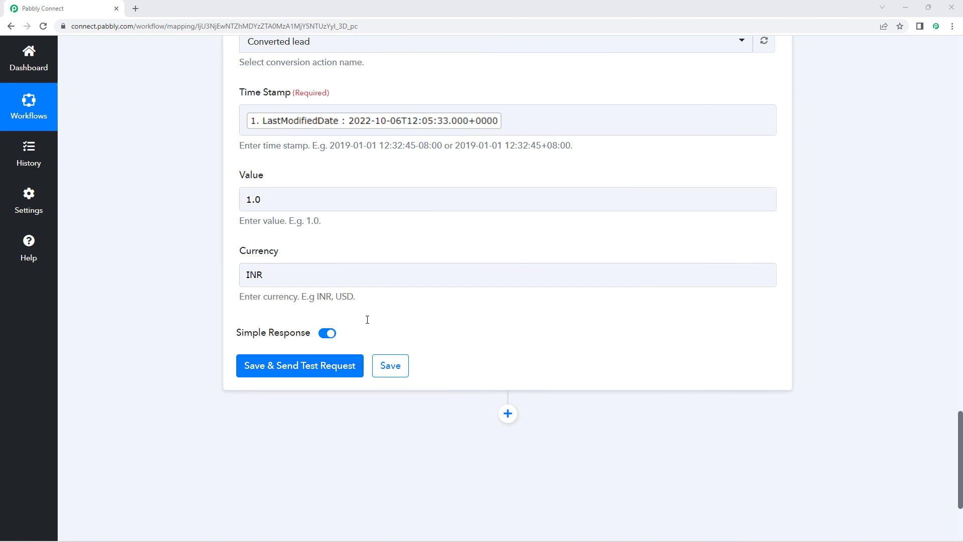
scroll(367, 319, up, 10)
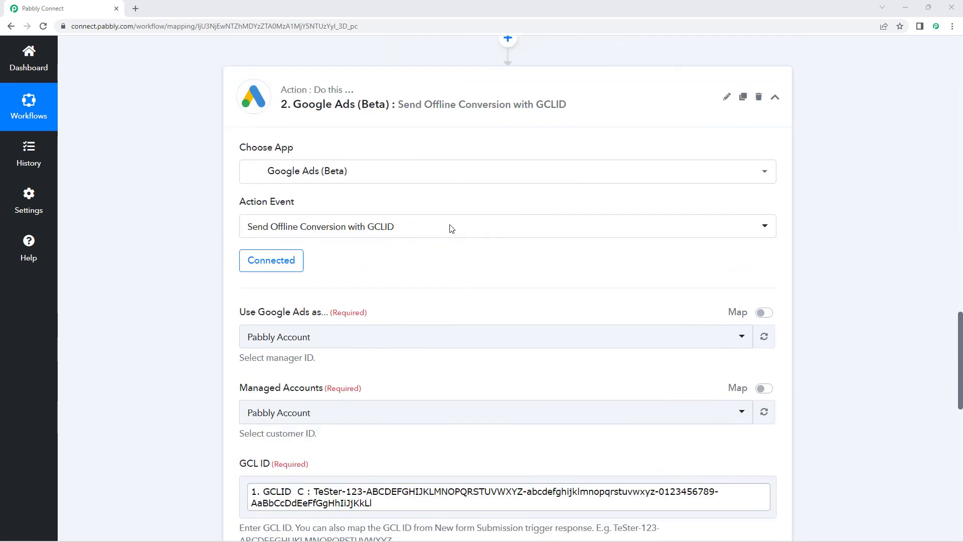
Collapse the Google Ads action and Salesforce trigger steps, scrolling up to the top.
scroll(502, 223, up, 3)
click(552, 189)
scroll(566, 179, up, 15)
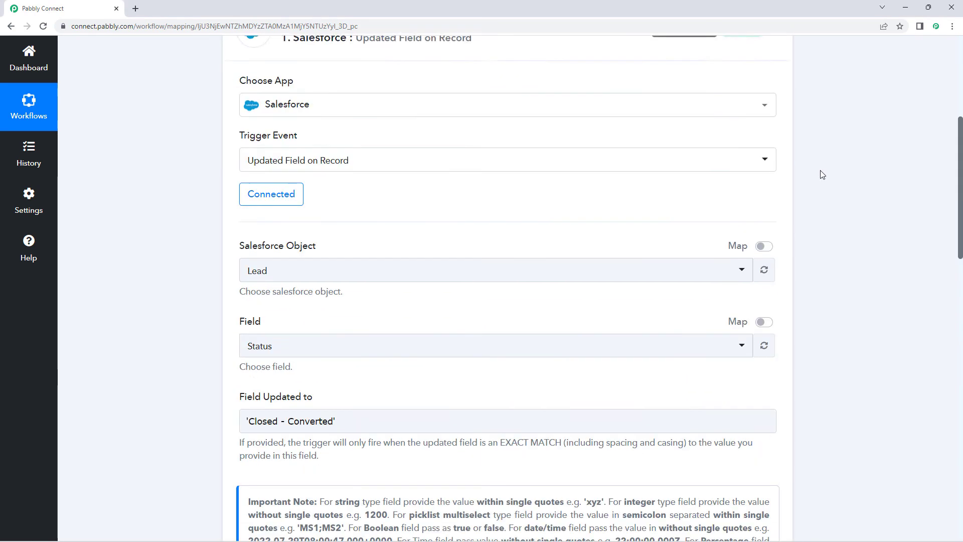
scroll(702, 174, up, 3)
click(236, 215)
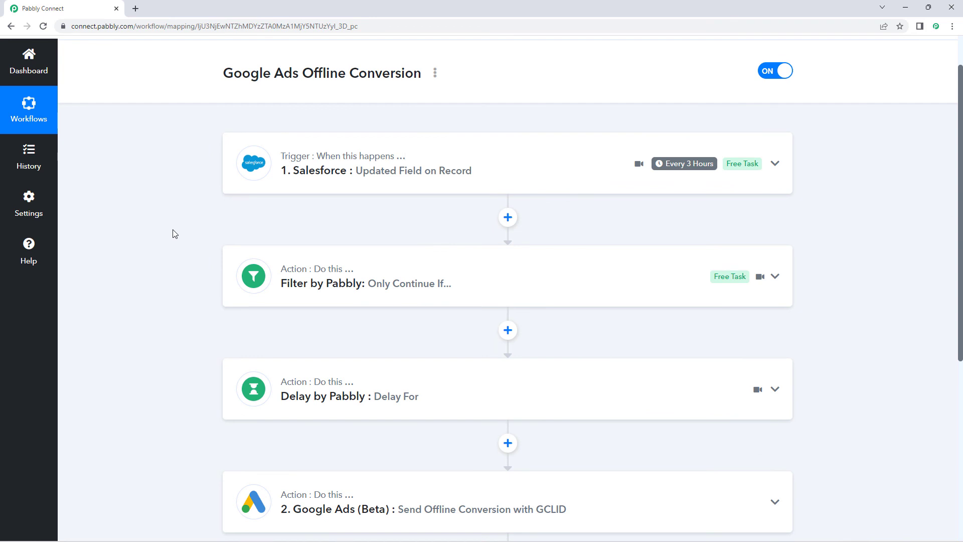